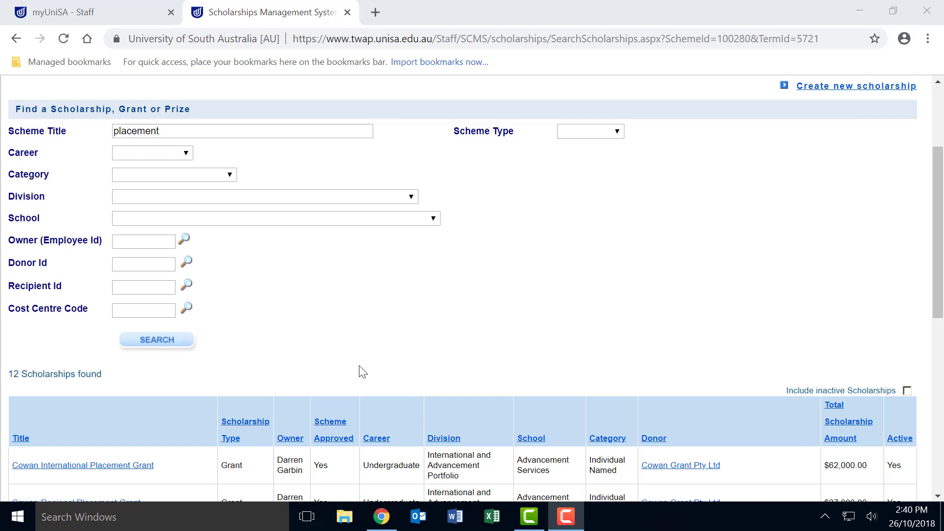
Search for scholarships with the scheme title "placement"
click(180, 132)
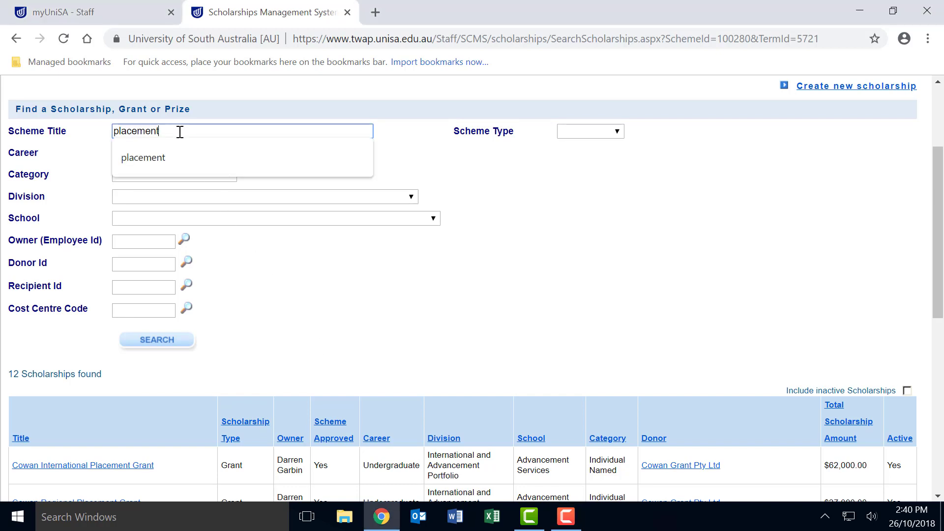
key(BackSpace)
key(BackSpace)
key(BackSpace)
key(BackSpace)
key(BackSpace)
key(BackSpace)
key(BackSpace)
key(BackSpace)
key(BackSpace)
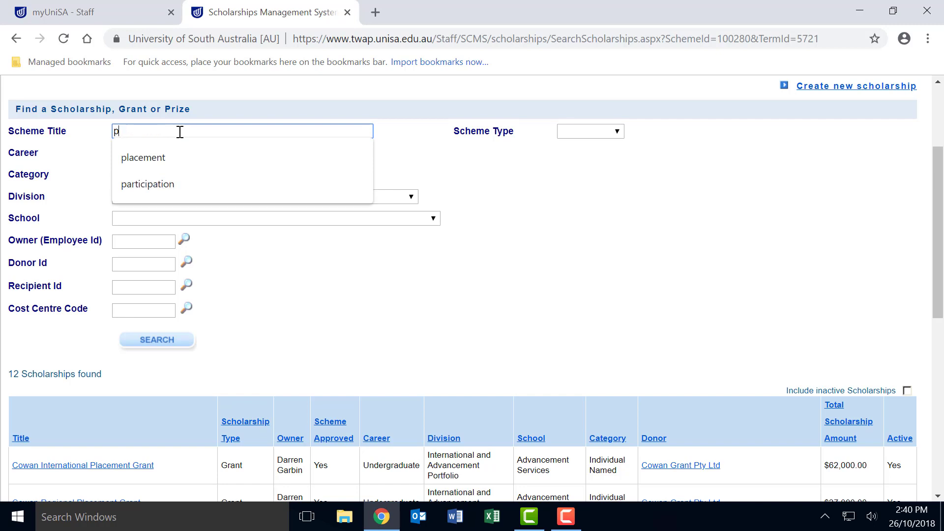
text(pl)
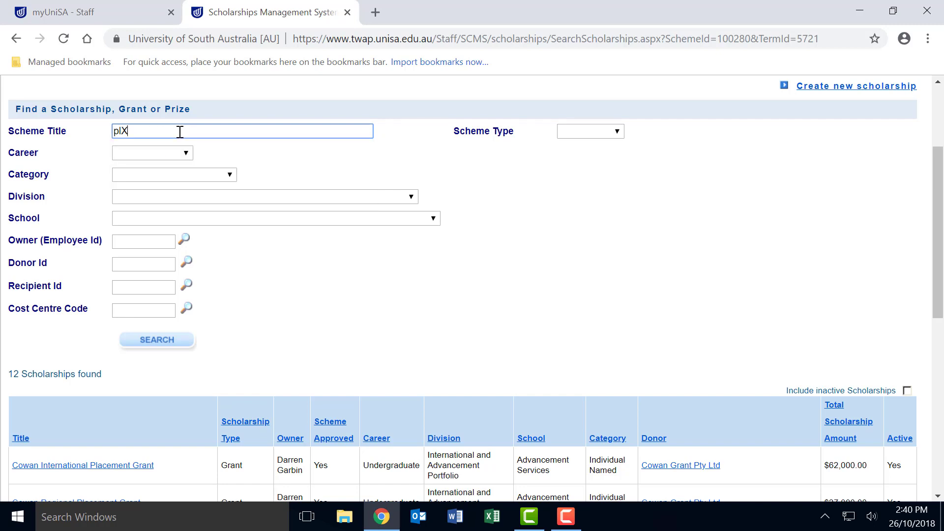
key(BackSpace)
text(LAC)
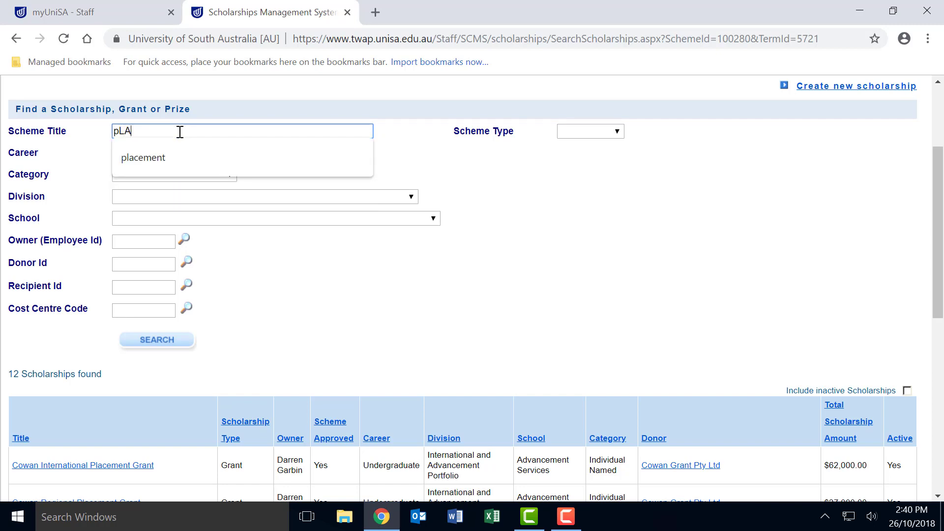
key(BackSpace)
key(BackSpace)
key(BackSpace)
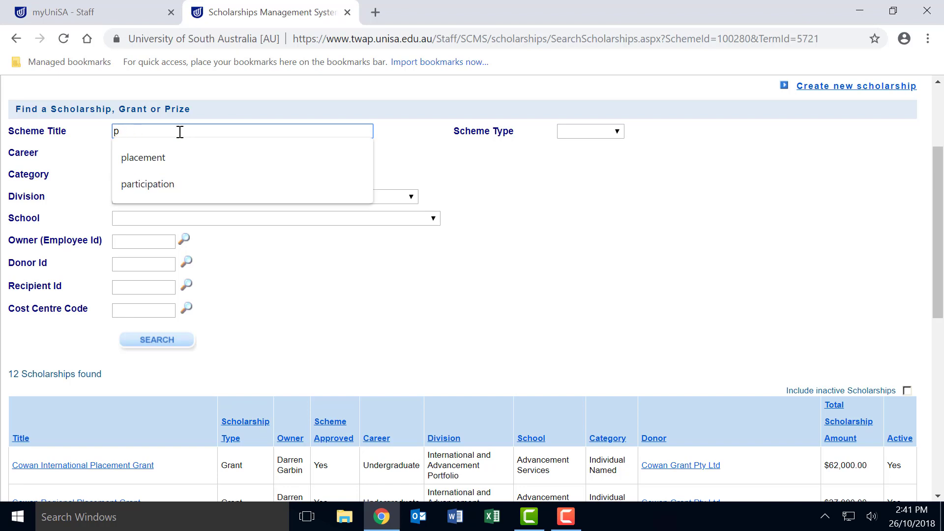
text(la)
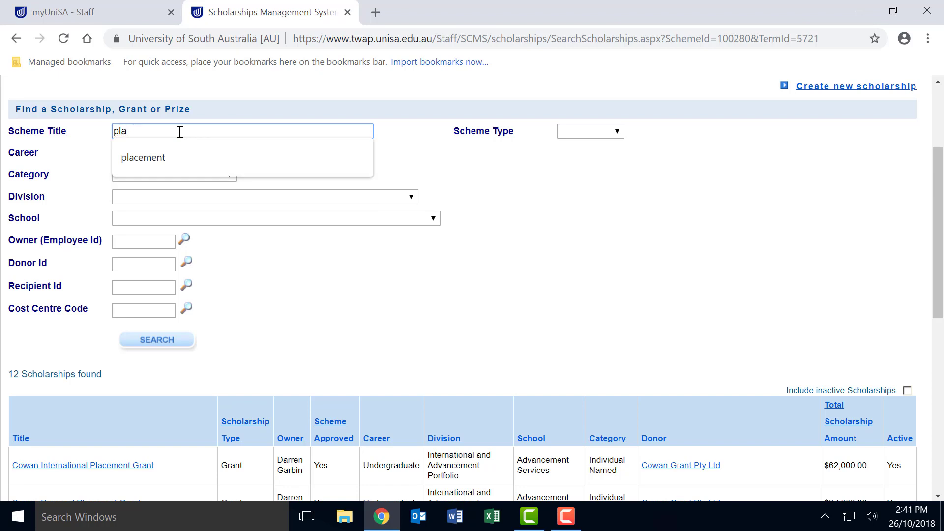
text(cement)
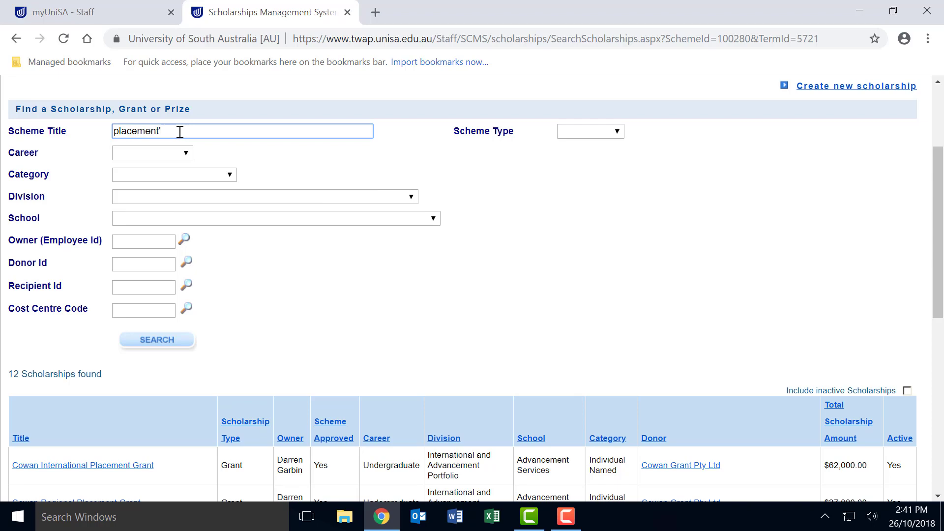
key(Return)
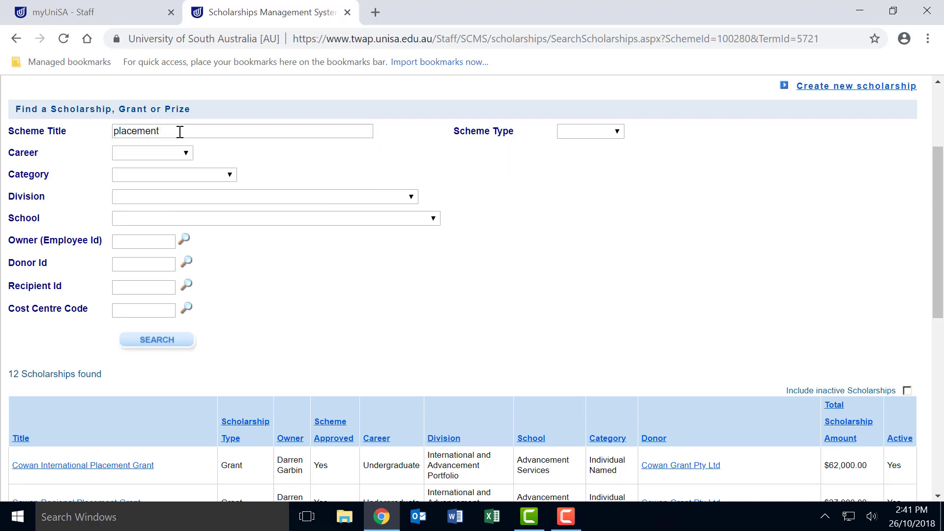
Open the questions of the 2019 term for the University of South Australia Placement Grants scheme
scroll(197, 212, down, 9)
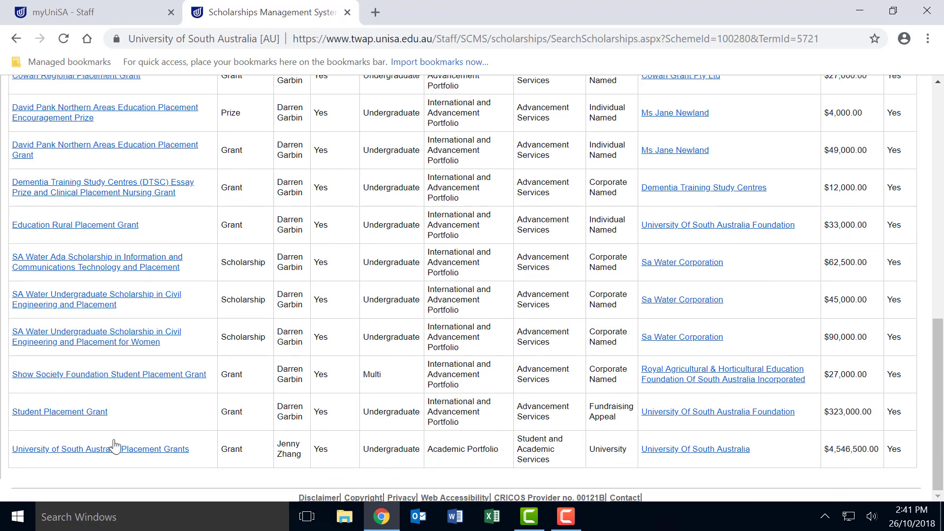
click(89, 450)
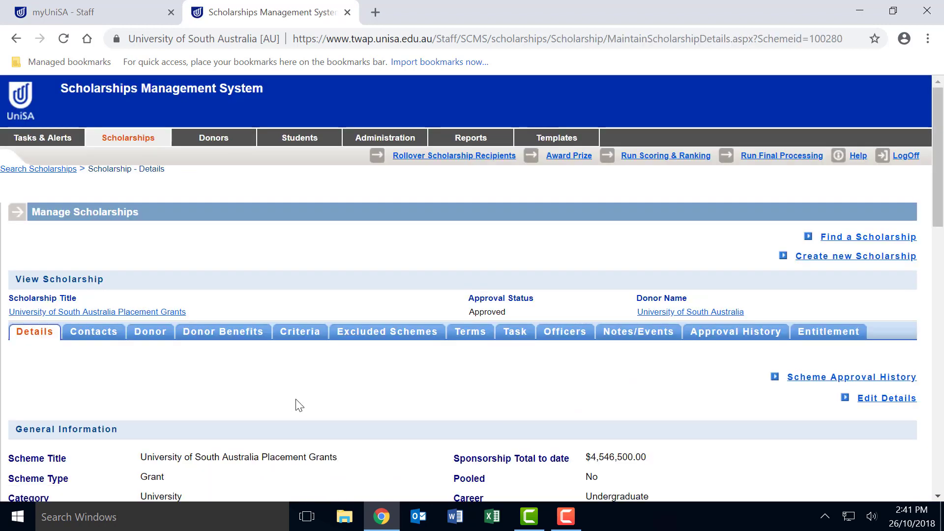
click(467, 334)
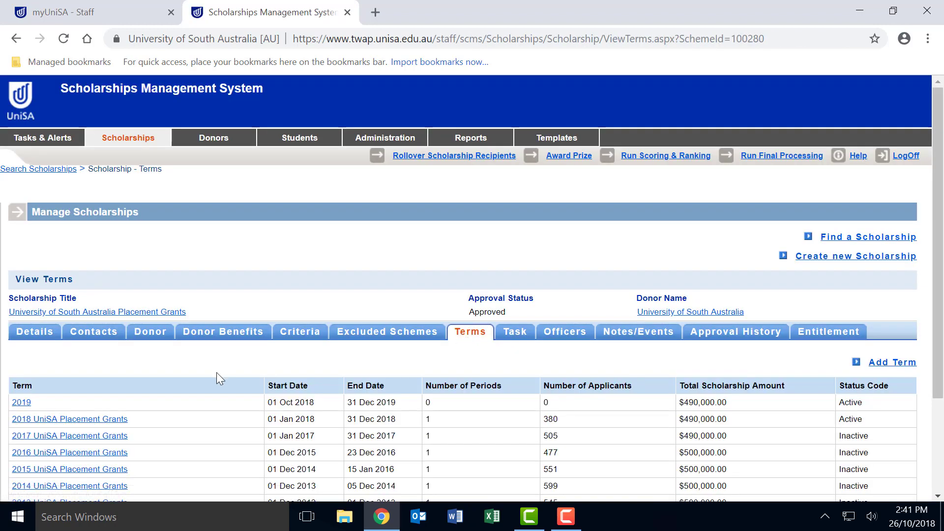
click(22, 402)
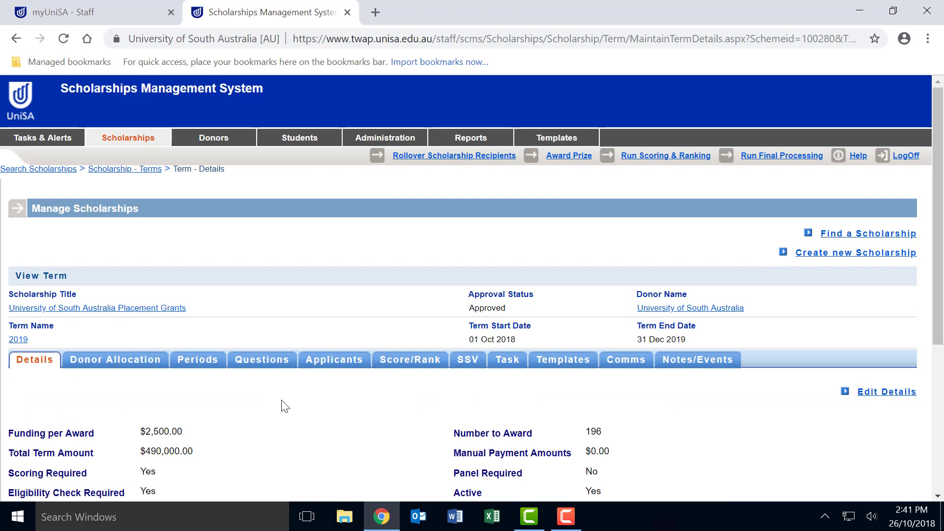
click(260, 366)
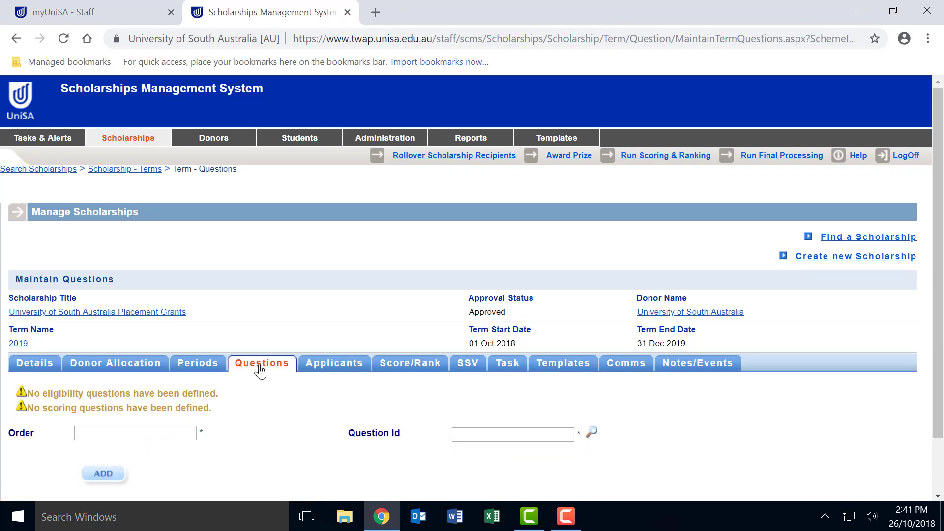
Look up questions containing "citizen" and add question 51 on Australian citizenship or visa status to the term with order 1
scroll(260, 371, down, 1)
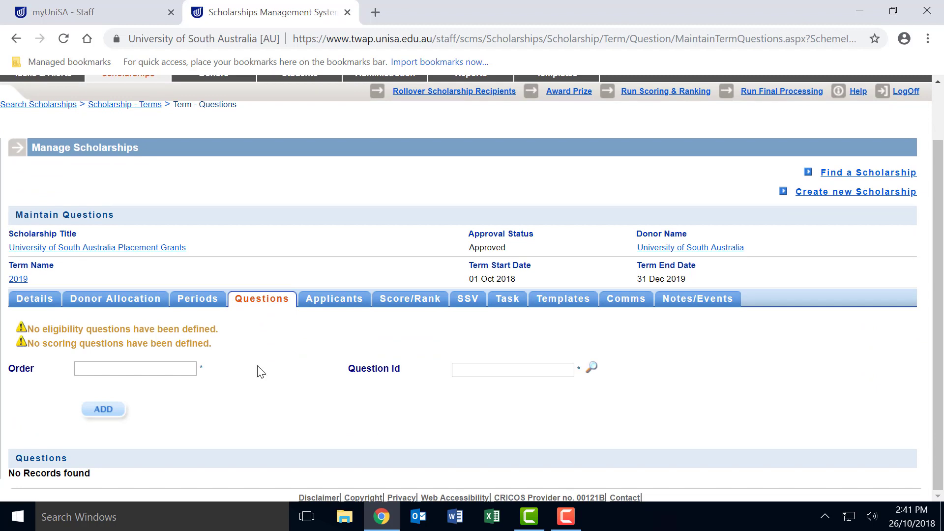
click(159, 367)
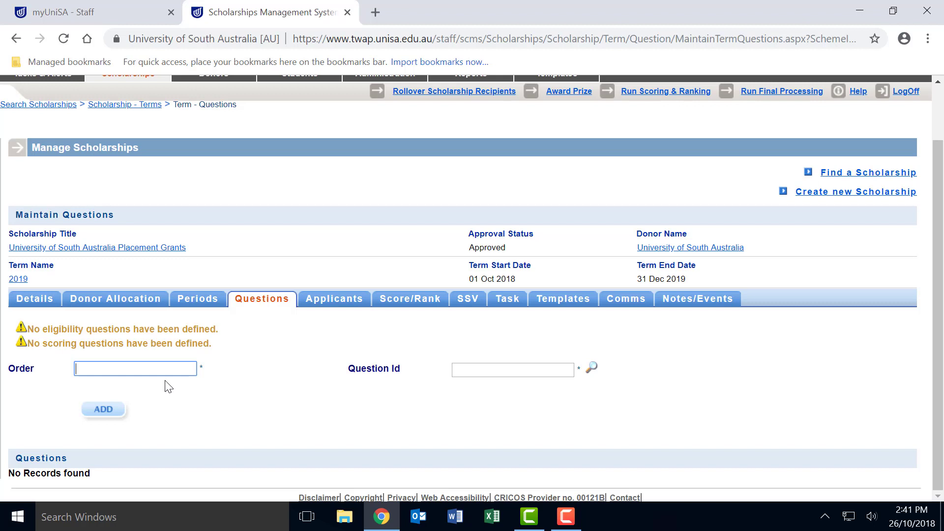
text(1)
click(496, 365)
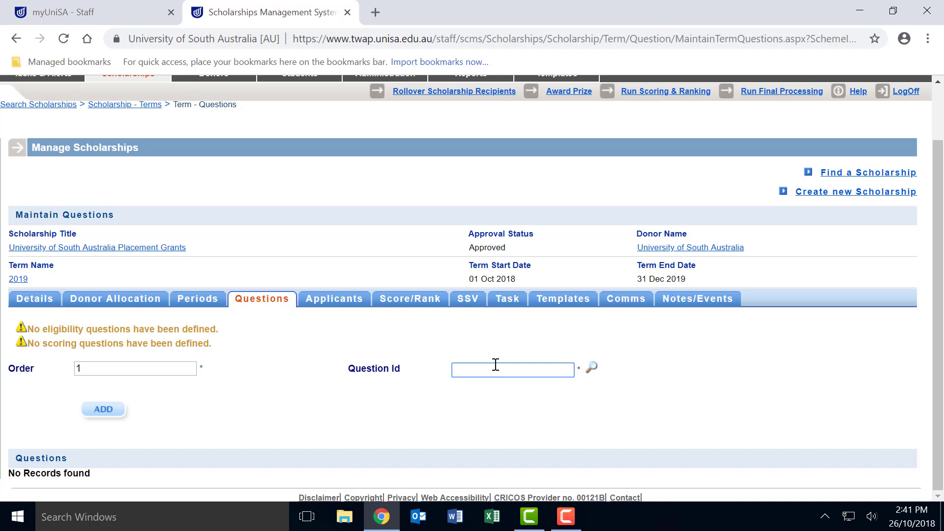
click(591, 375)
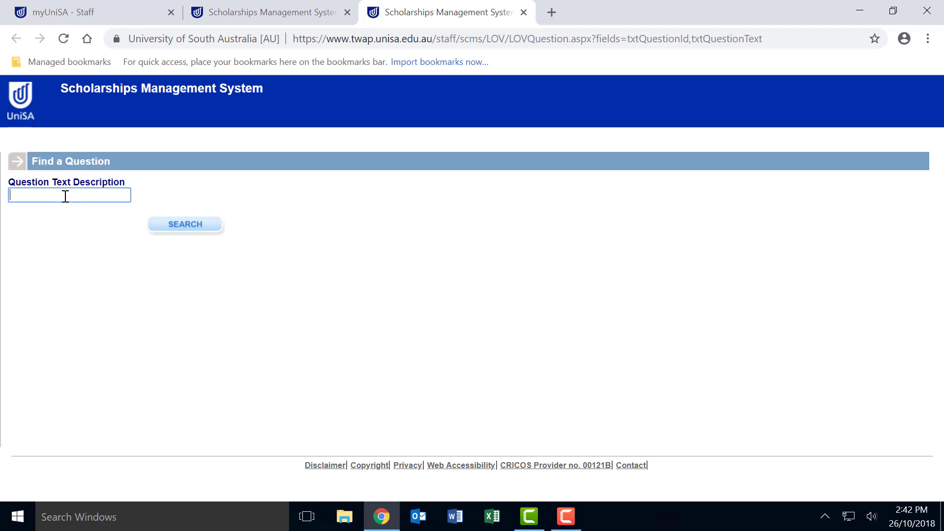
text(citizen)
key(Return)
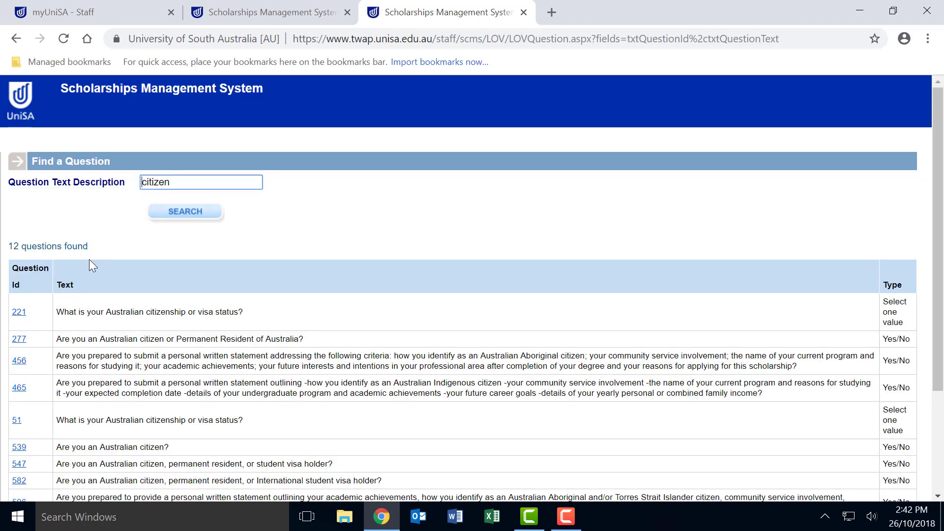
scroll(122, 299, down, 3)
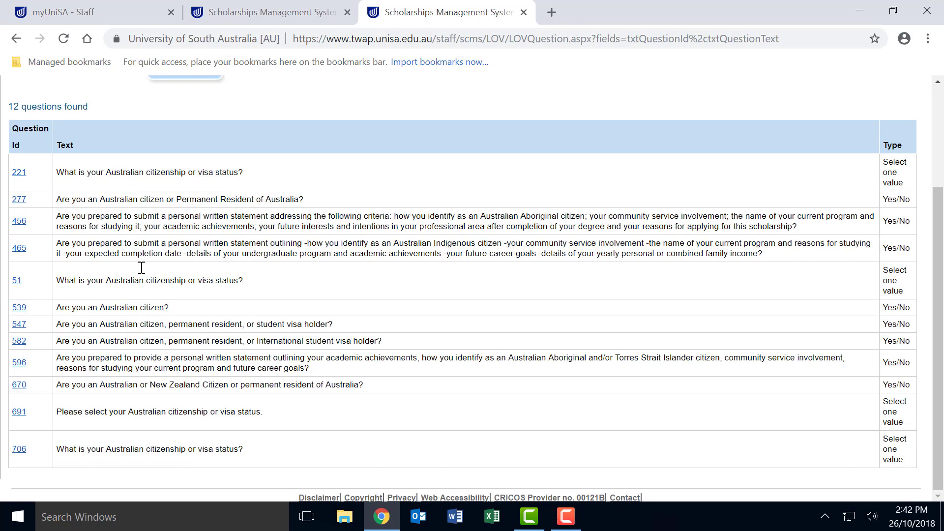
click(22, 282)
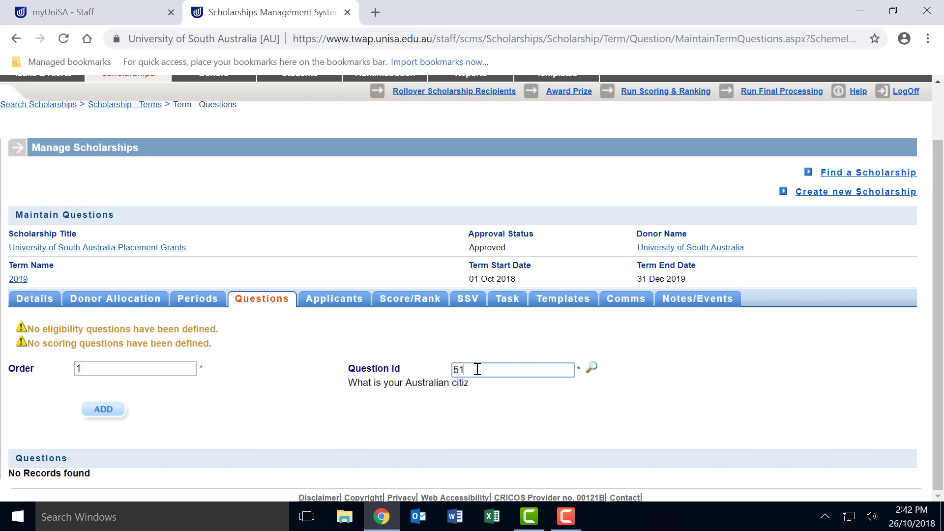
click(102, 410)
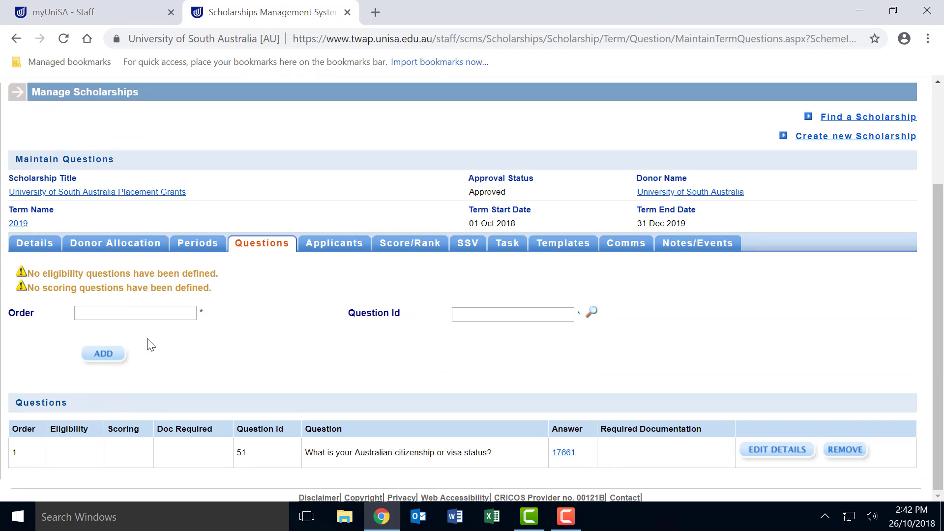
Set the order of another question to 2 and open the question lookup
click(157, 317)
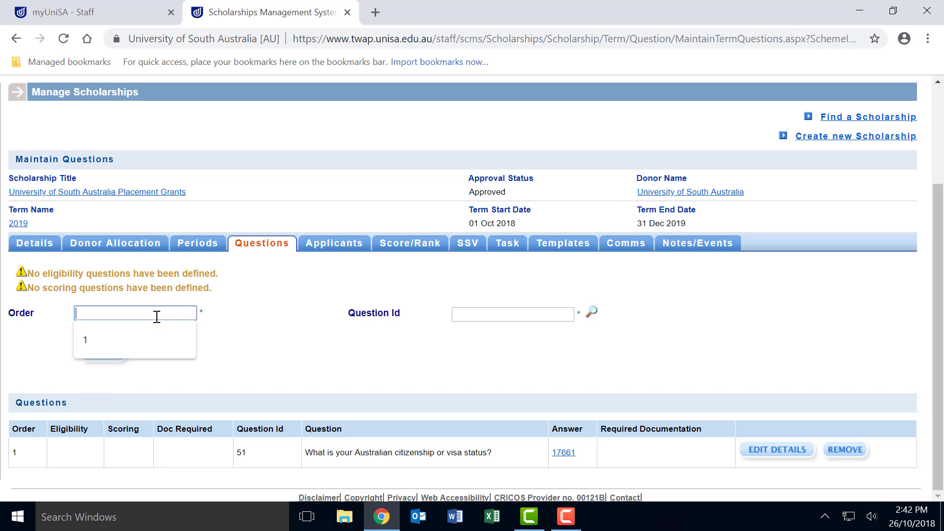
text(2)
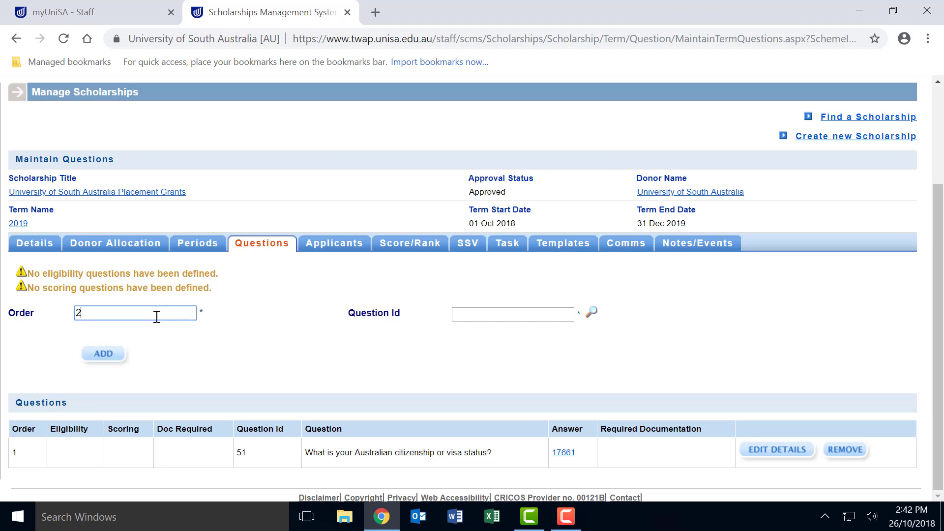
click(591, 315)
click(91, 196)
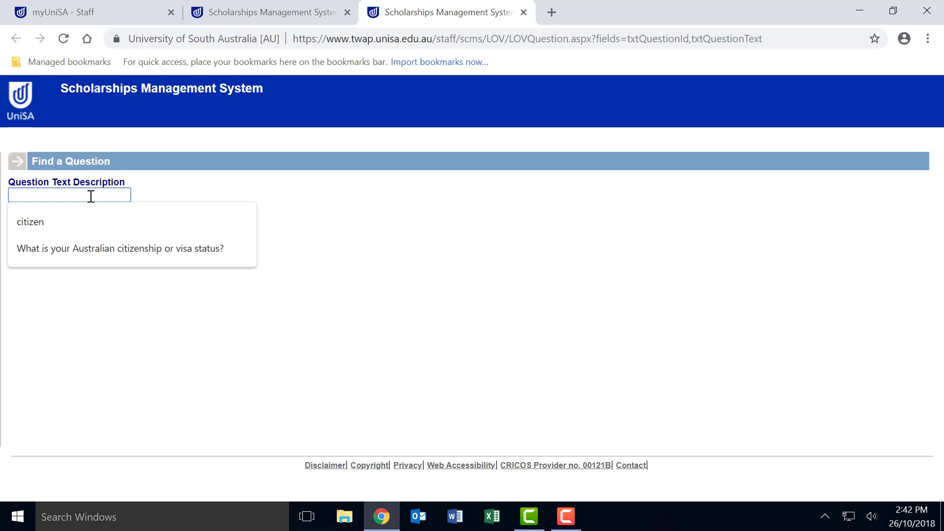
text(479)
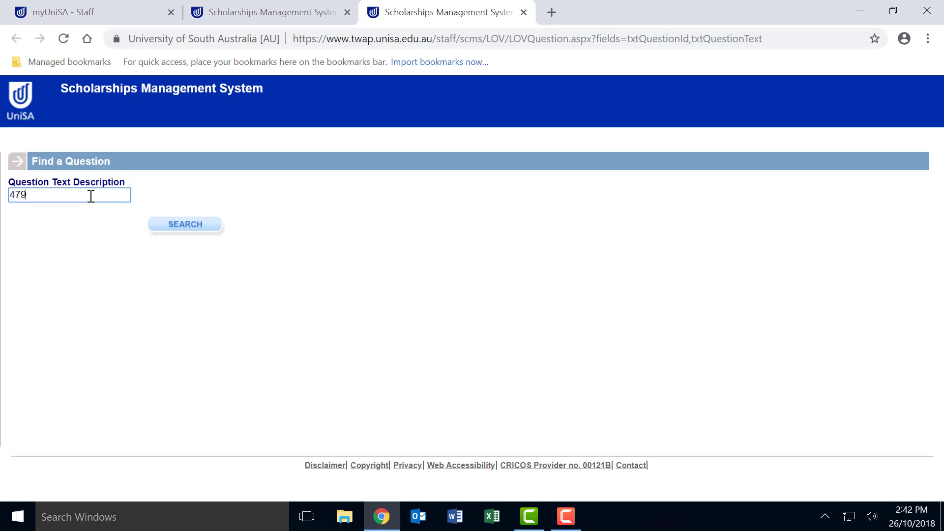
key(BackSpace)
key(BackSpace)
key(BackSpace)
text(4)
key(BackSpace)
text(hw)
key(BackSpace)
text(w)
key(BackSpace)
key(BackSpace)
Search the questions for "HEALTH" and add question 274 on the student's current situation to the term
text(HEALTH)
key(Return)
scroll(93, 384, down, 5)
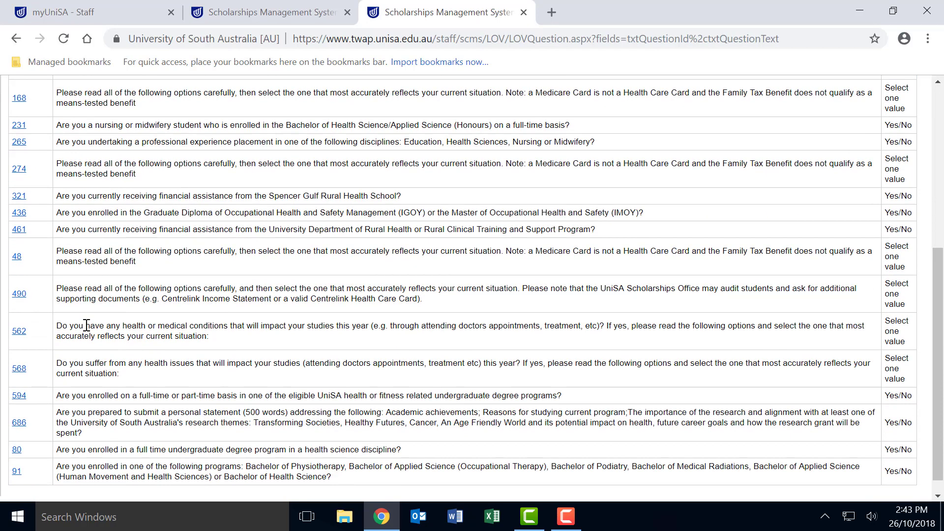
scroll(86, 325, up, 3)
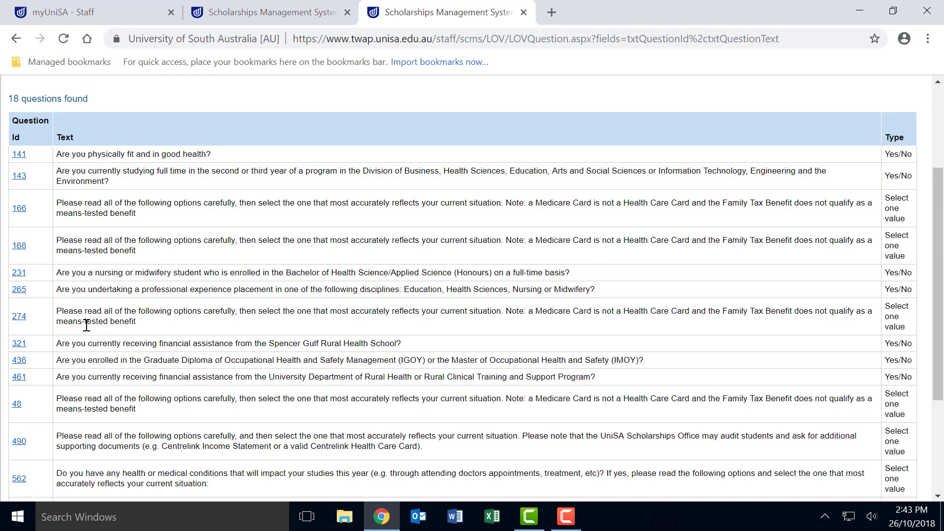
scroll(86, 326, down, 3)
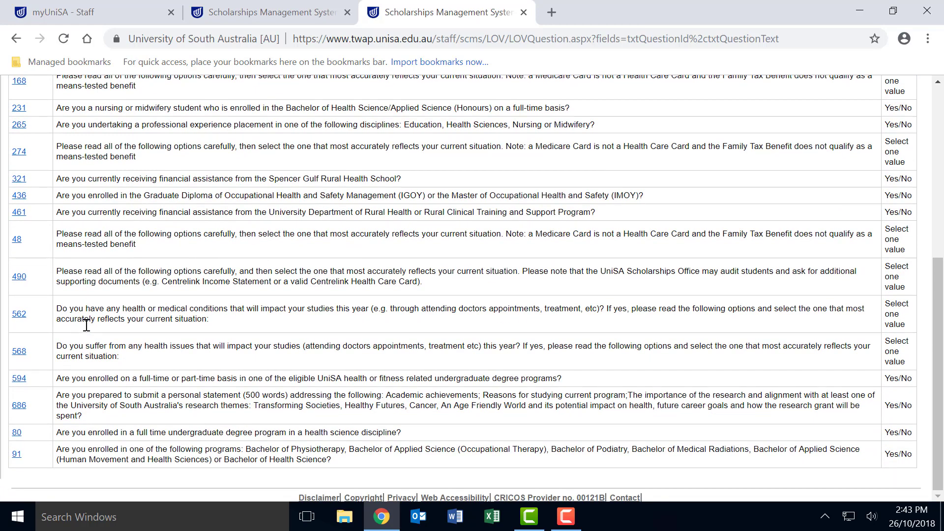
scroll(86, 326, up, 6)
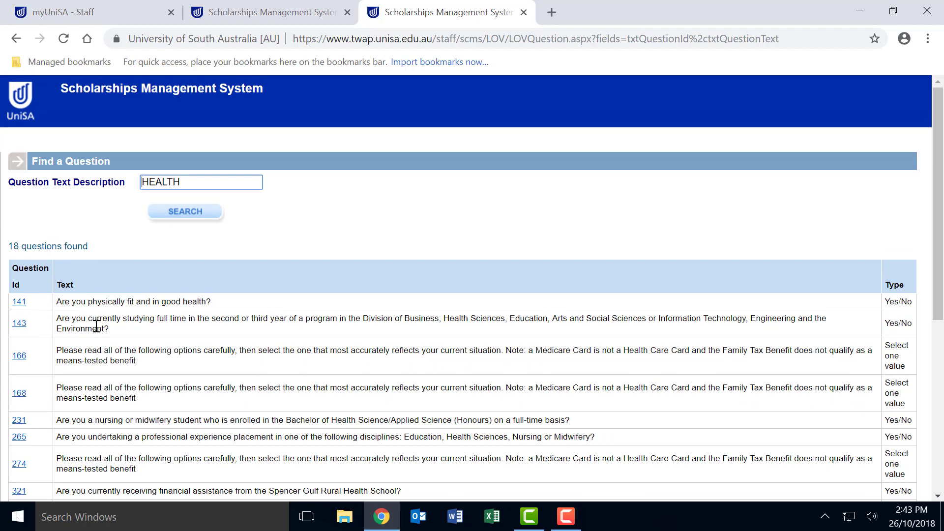
click(20, 464)
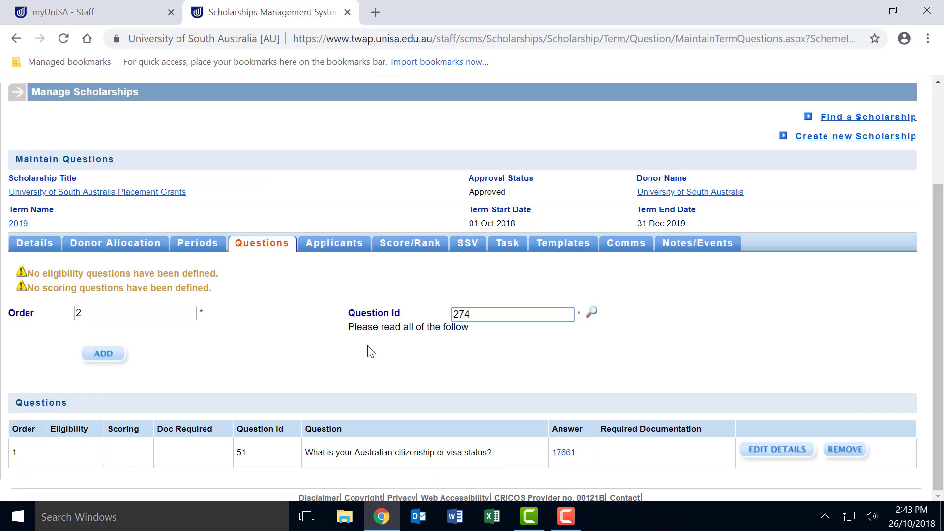
click(103, 354)
In the answers to question 51, mark the Permanent Humanitarian Visa answer as not valid, save it and return to the term's questions
scroll(212, 384, down, 4)
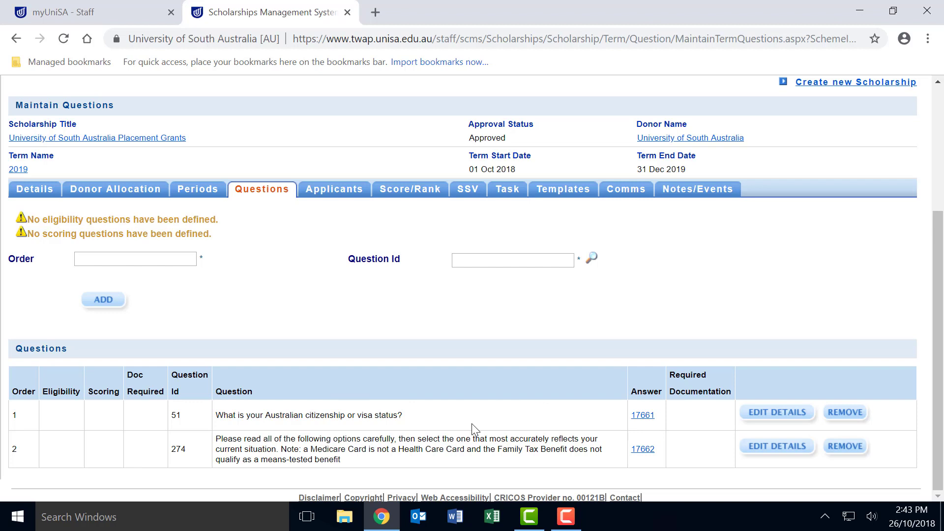
click(639, 418)
scroll(639, 419, down, 3)
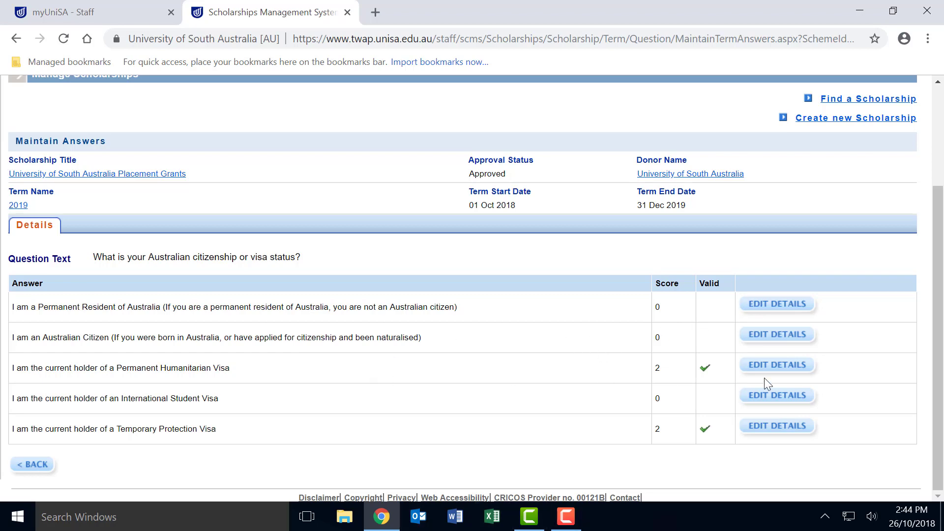
click(778, 366)
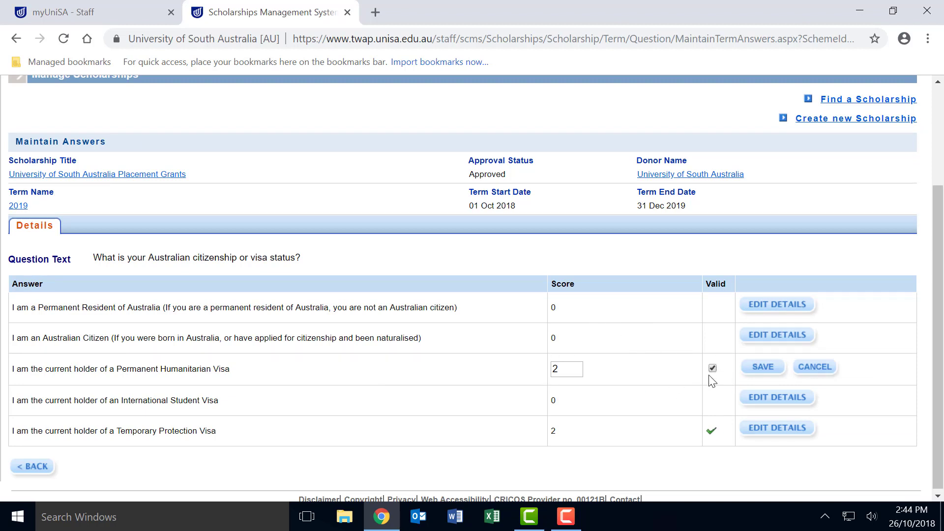
click(763, 370)
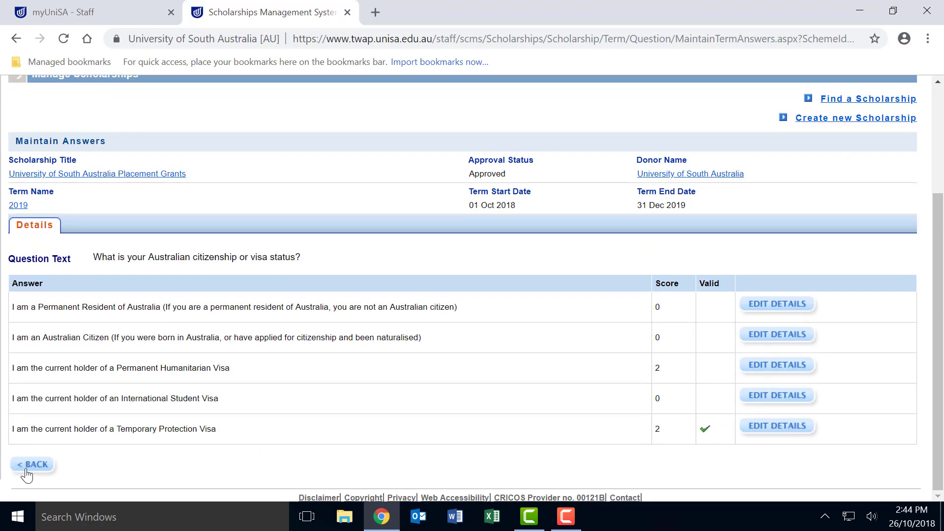
click(31, 465)
scroll(239, 451, down, 3)
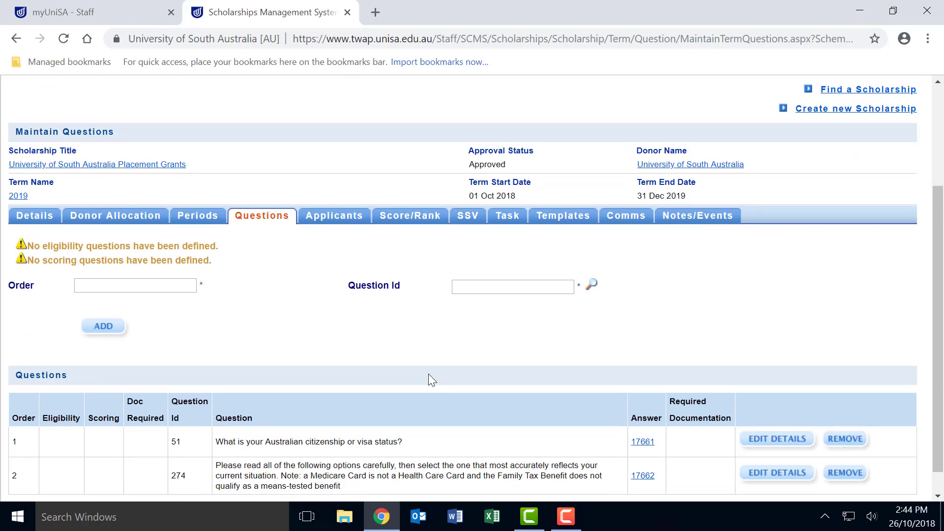
Open the answers to question 274 and save the first answer, on currently receiving a Health Care Card or Centrelink benefit, as valid
scroll(429, 374, down, 1)
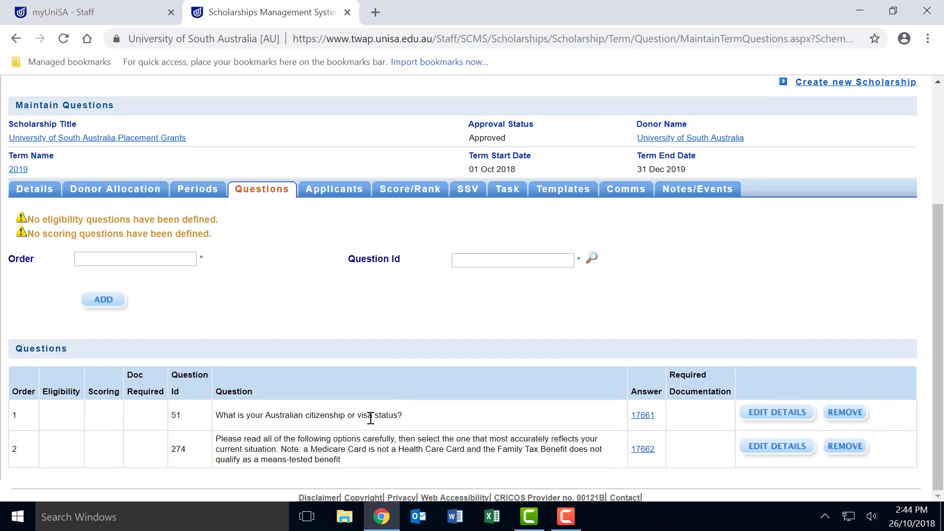
click(643, 450)
scroll(644, 456, down, 3)
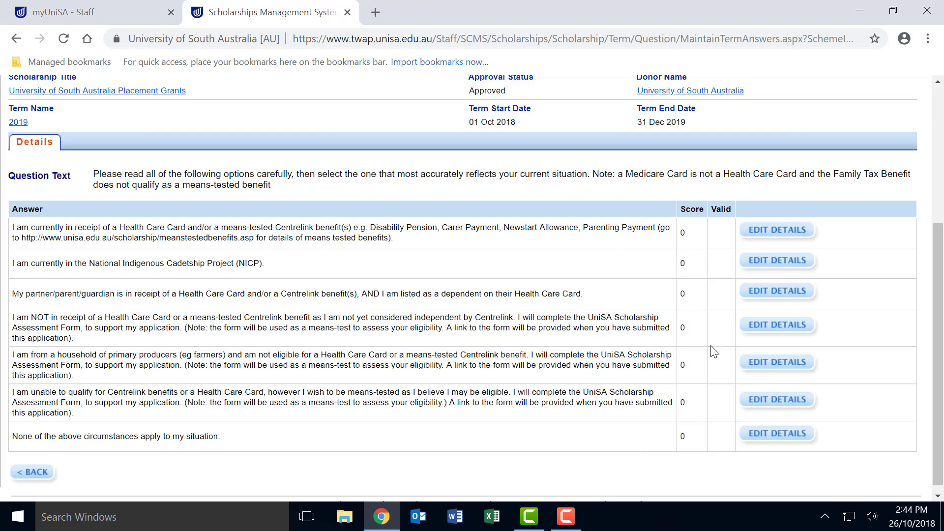
click(789, 230)
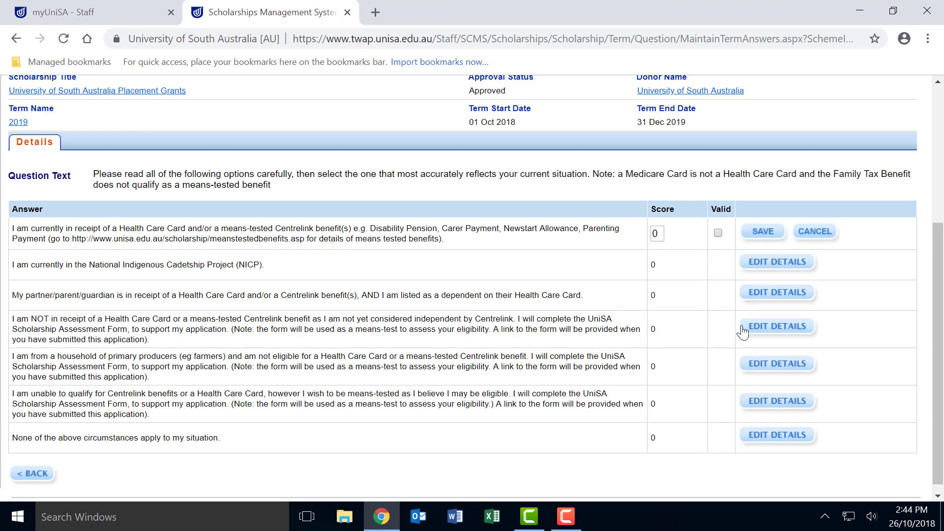
click(717, 233)
click(763, 231)
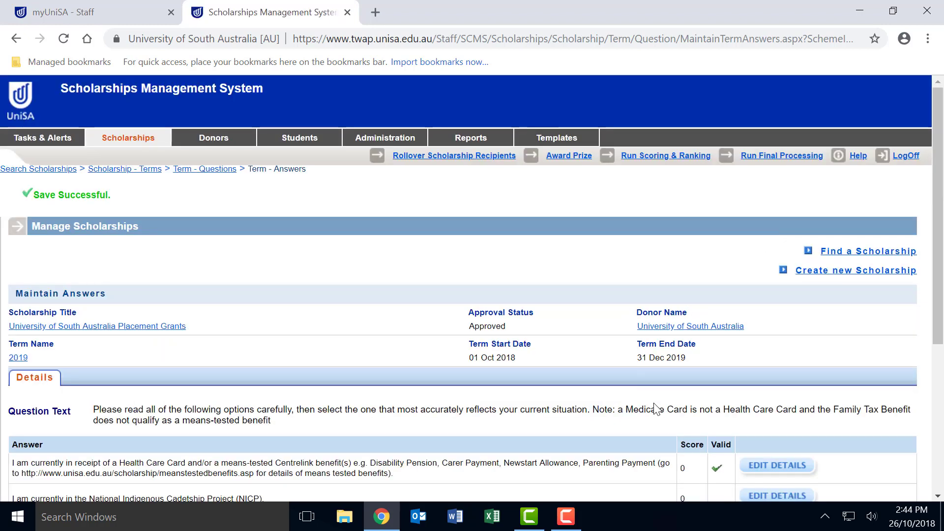
Mark the National Indigenous Cadetship Project (NICP) answer as valid and save it
scroll(657, 410, down, 5)
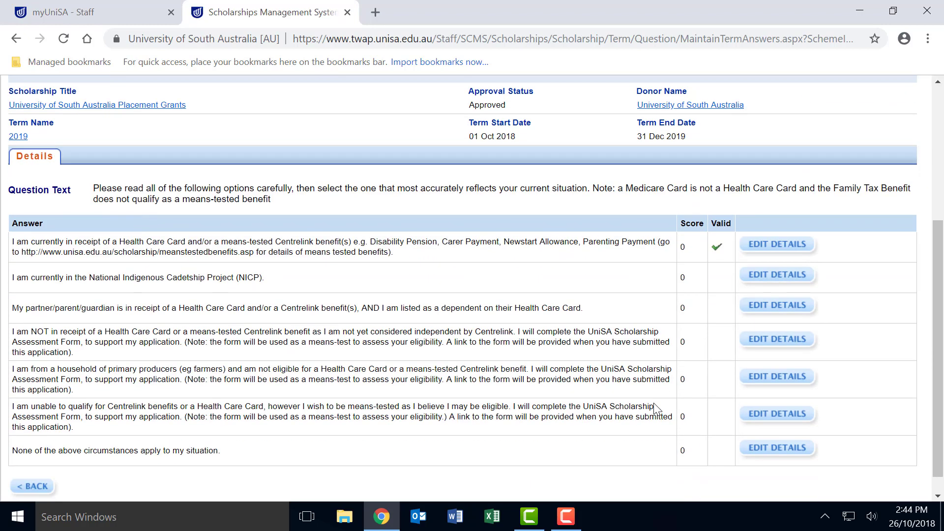
click(763, 279)
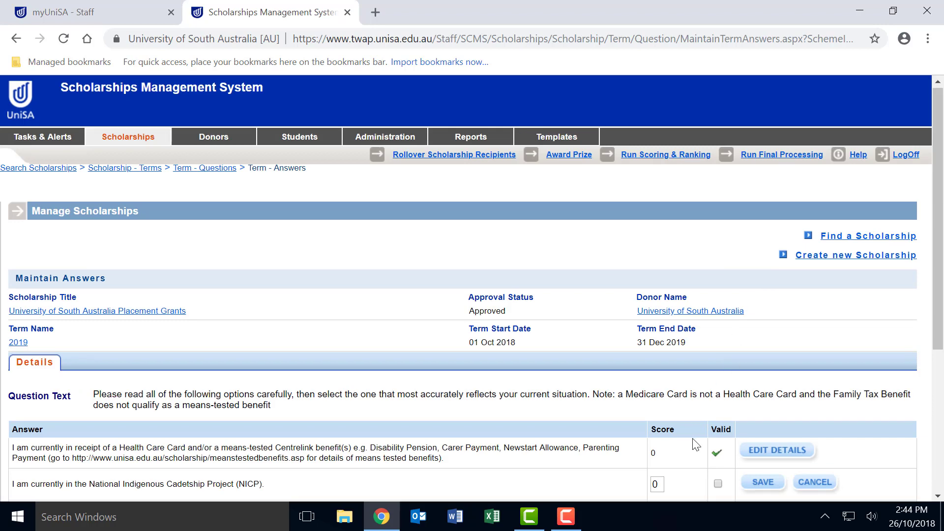
scroll(718, 315, down, 2)
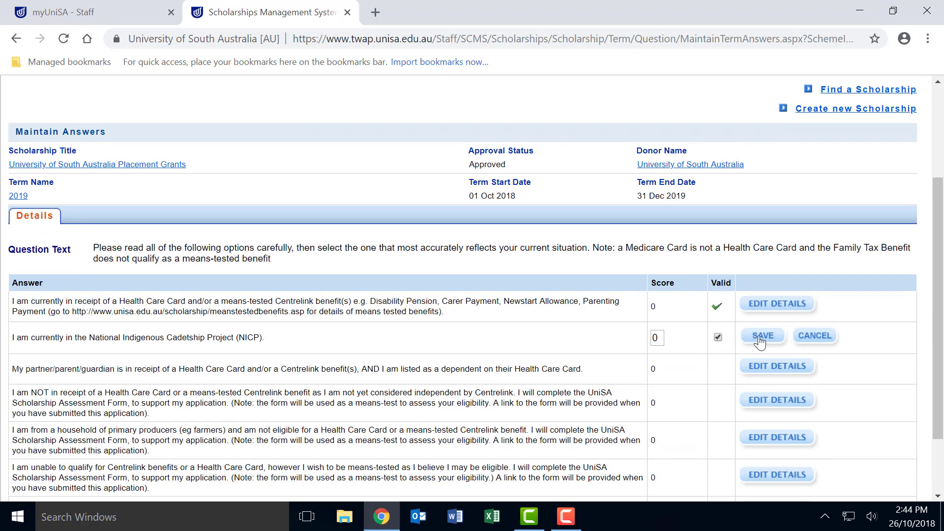
click(761, 338)
Save the answer about a partner, parent or guardian receiving a Health Care Card as valid and return to the term's questions
scroll(753, 360, down, 5)
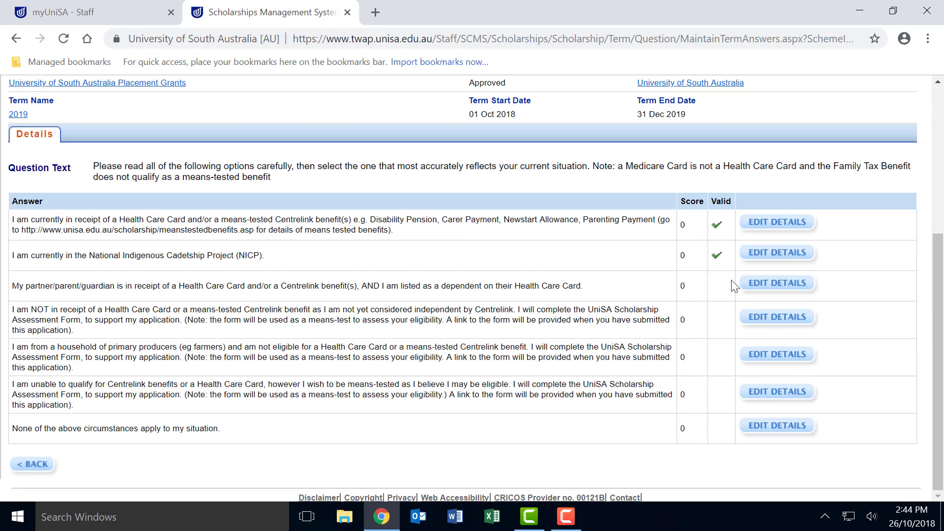
click(748, 286)
scroll(729, 324, down, 5)
click(719, 284)
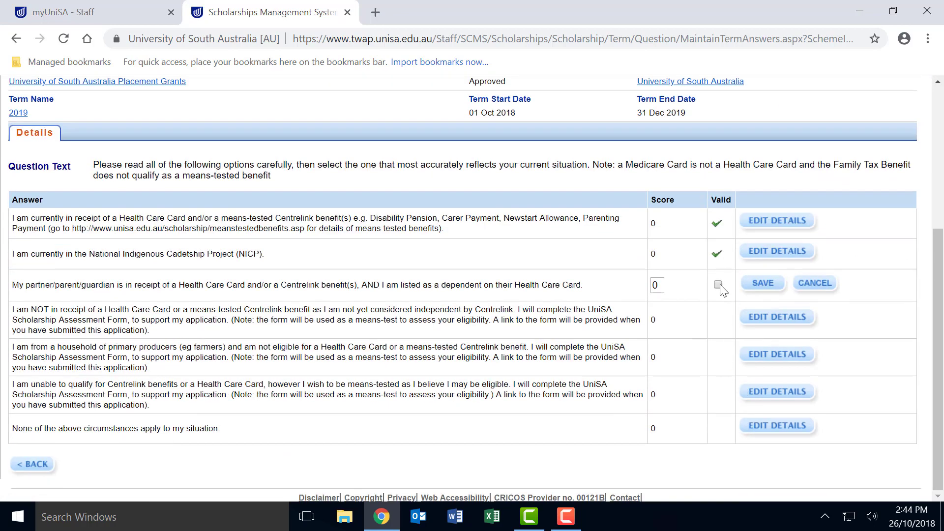
click(760, 284)
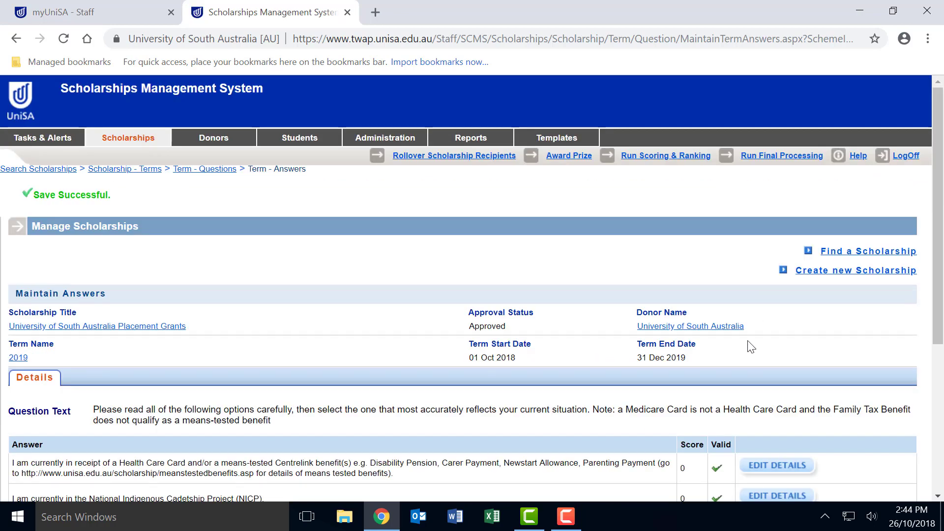
scroll(749, 344, down, 5)
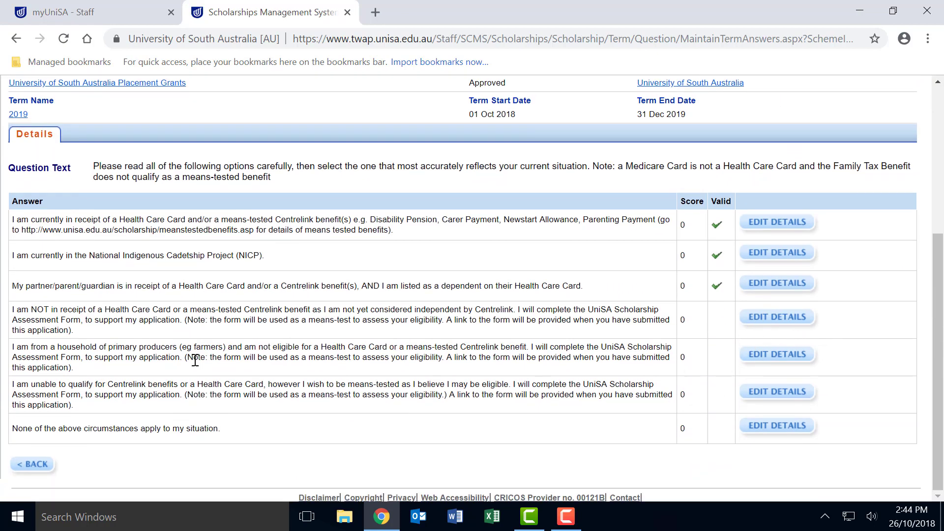
click(34, 469)
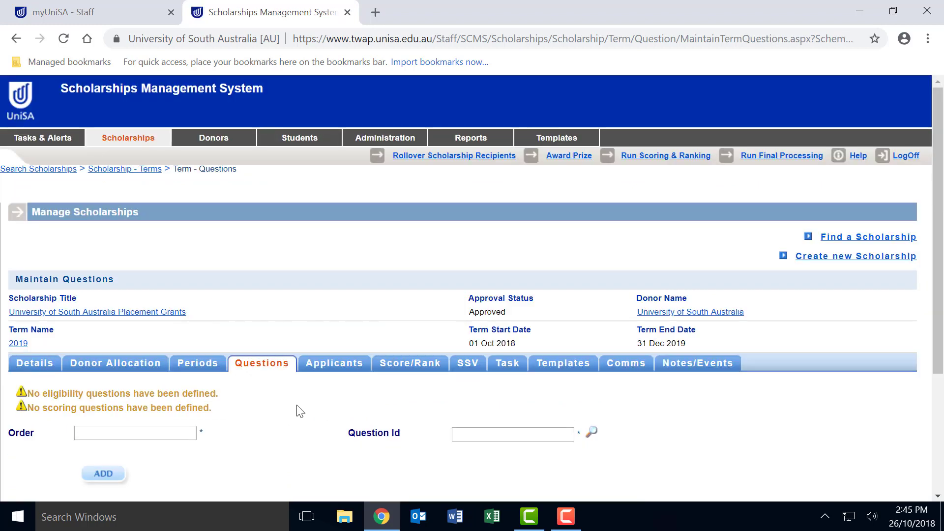
Mark questions 51 and 274 as eligibility questions, saving each one
scroll(297, 411, down, 3)
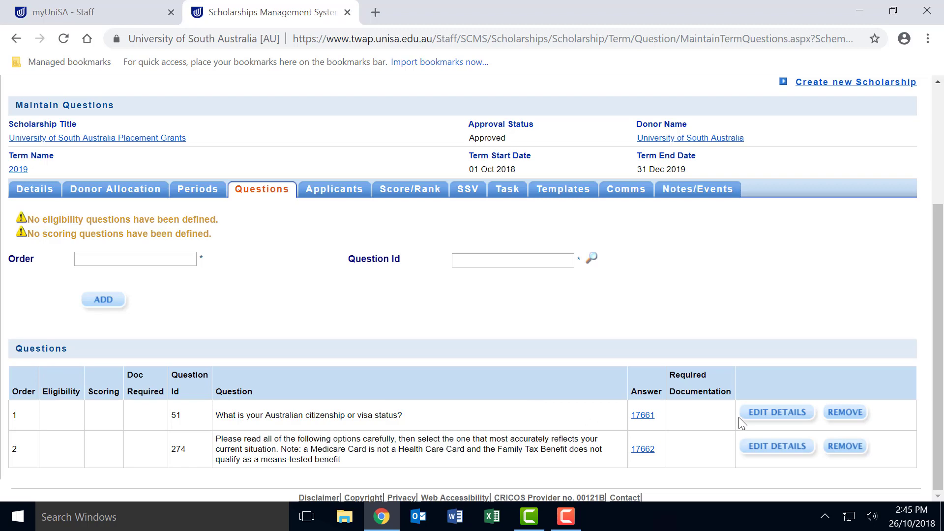
click(770, 421)
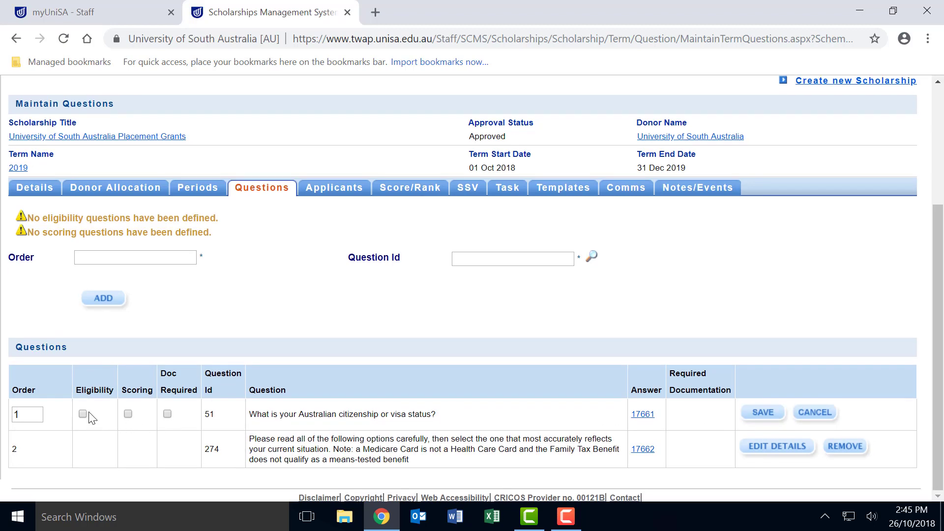
click(82, 415)
click(763, 412)
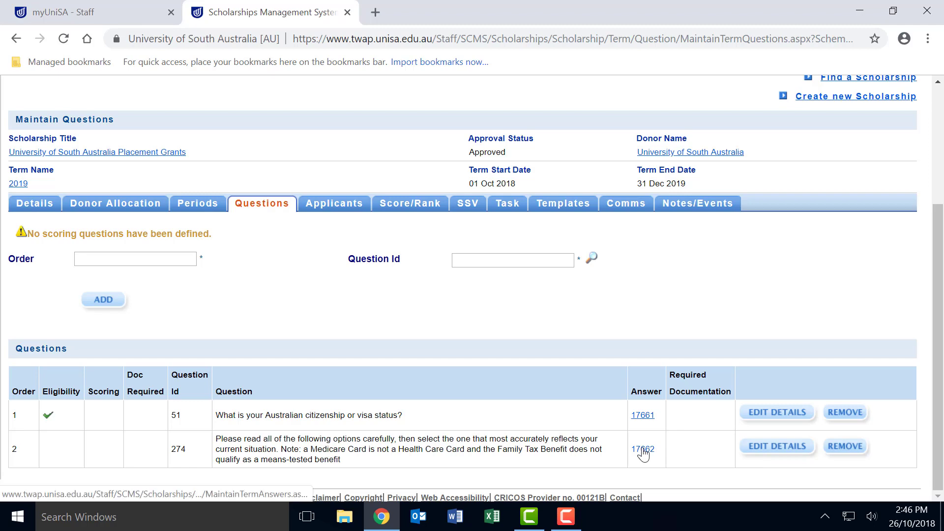
click(764, 447)
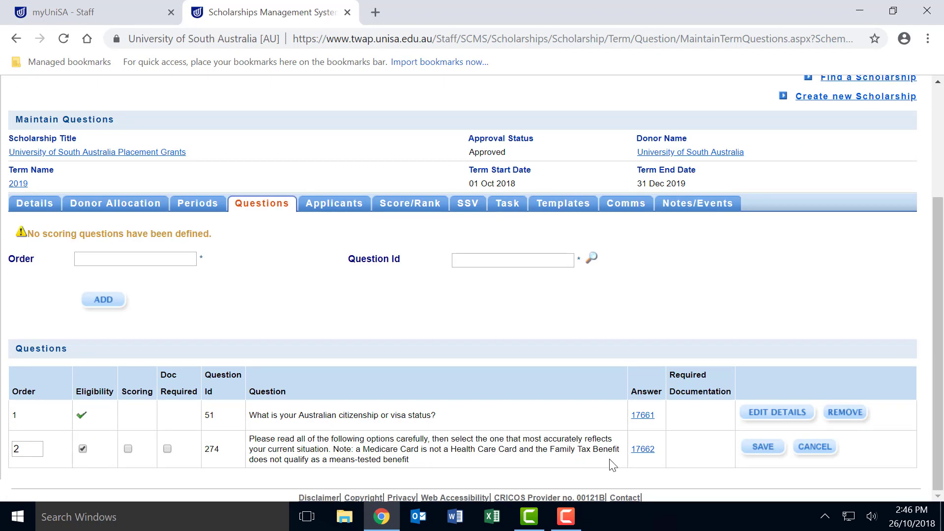
click(763, 448)
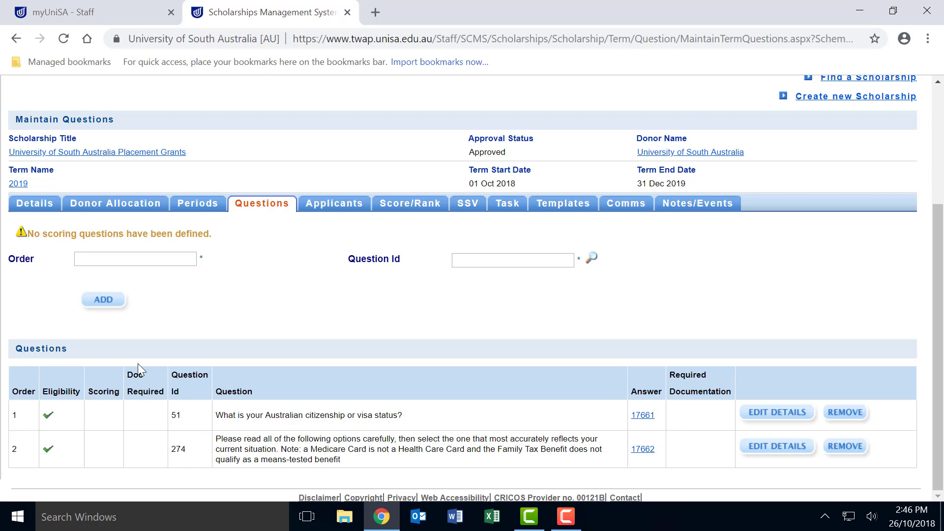
Edit the term details, setting both the Deadline for Documents and the Application Opening Date to 31 Oct 2018
click(40, 208)
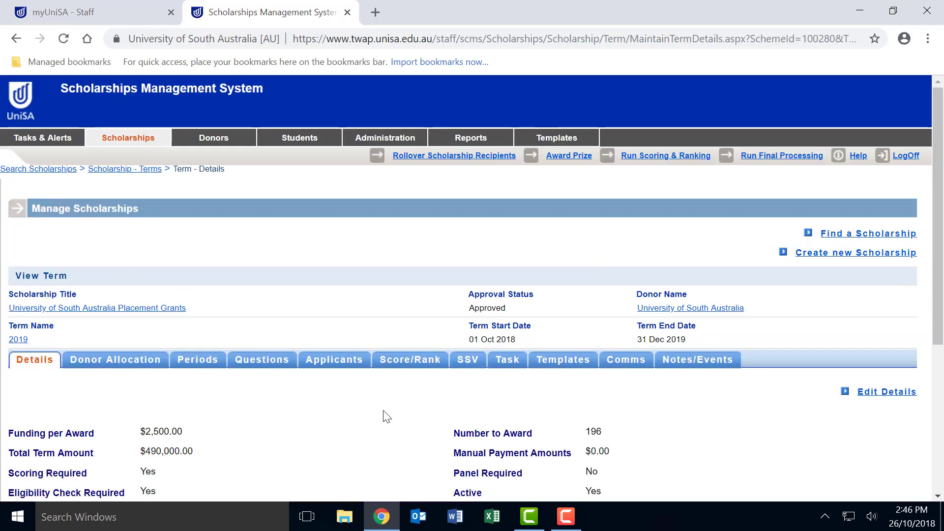
scroll(386, 415, down, 1)
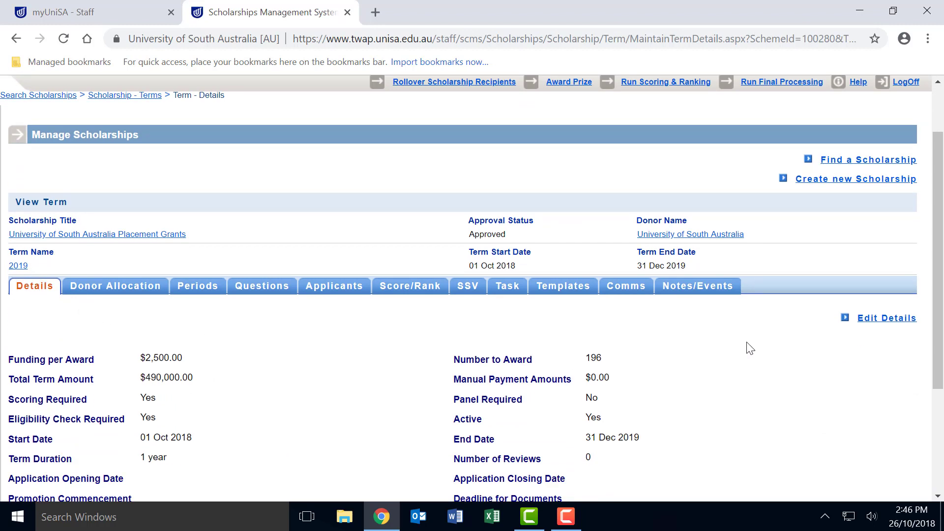
click(881, 318)
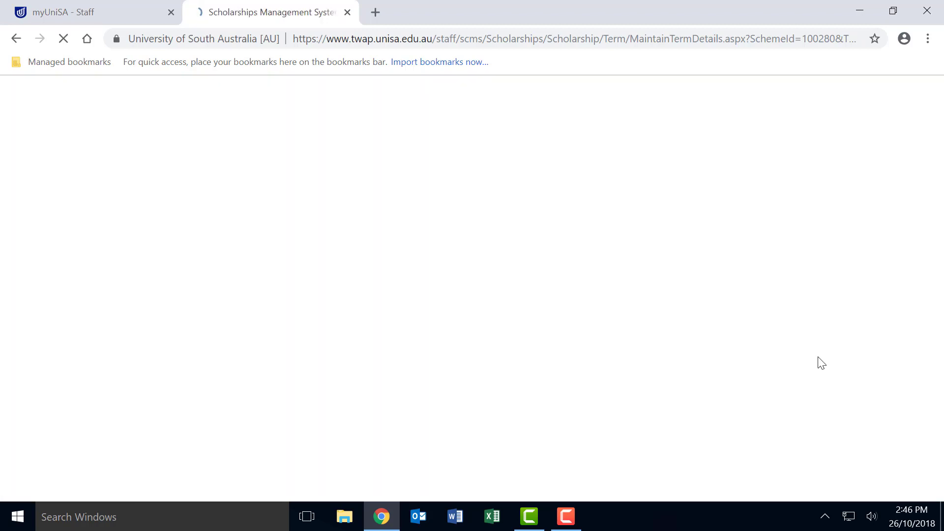
scroll(798, 376, down, 3)
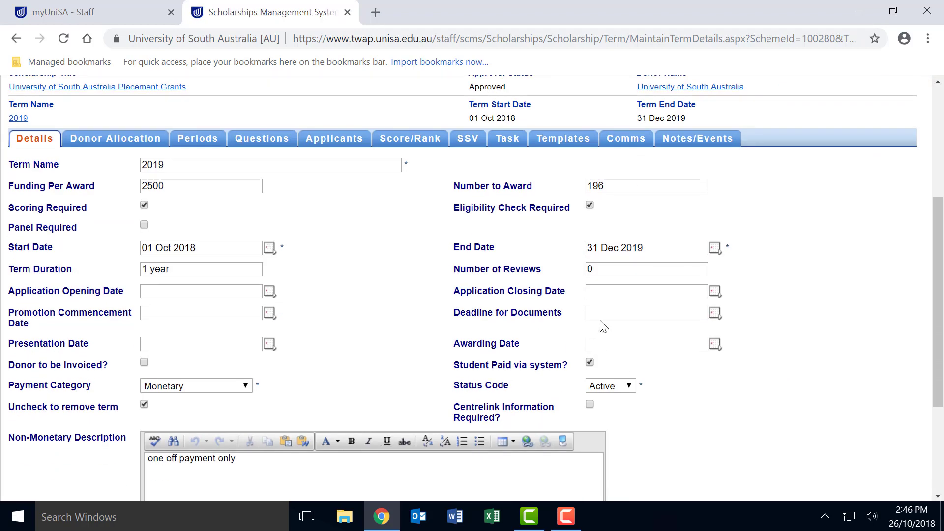
click(717, 319)
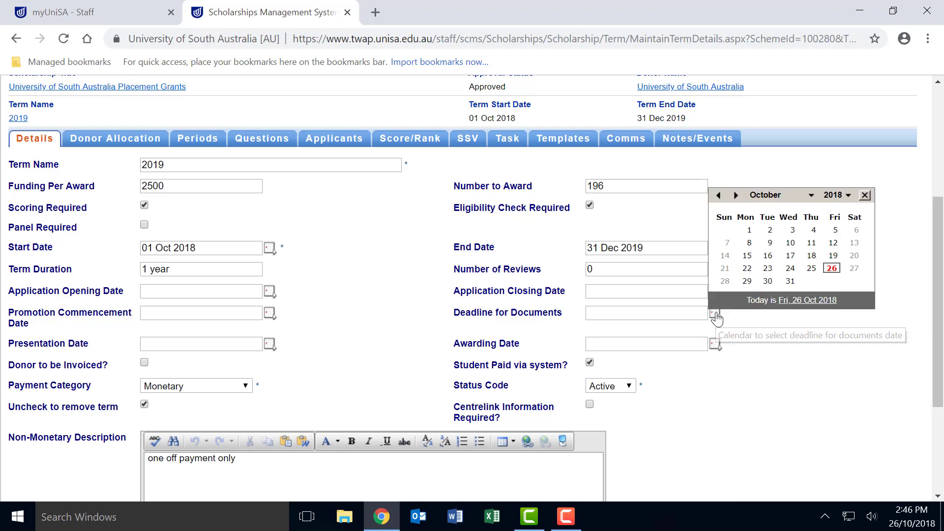
click(790, 283)
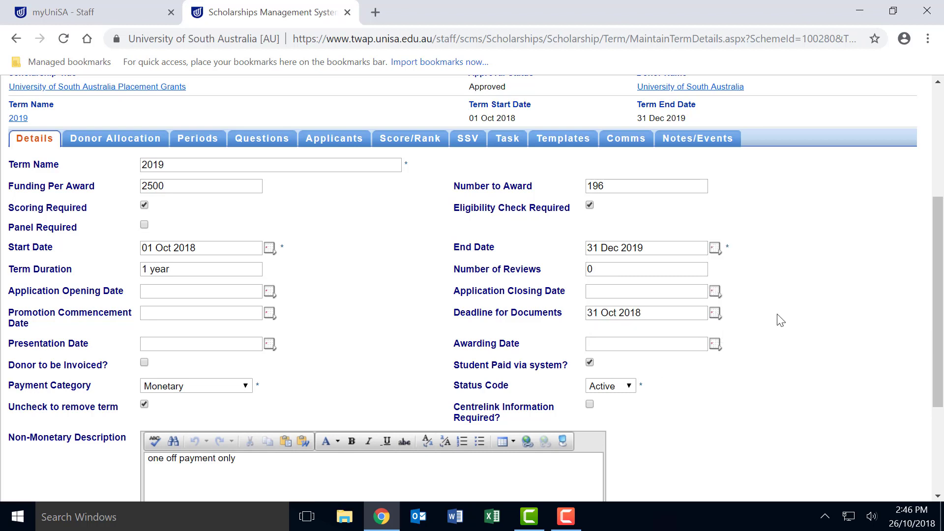
click(269, 293)
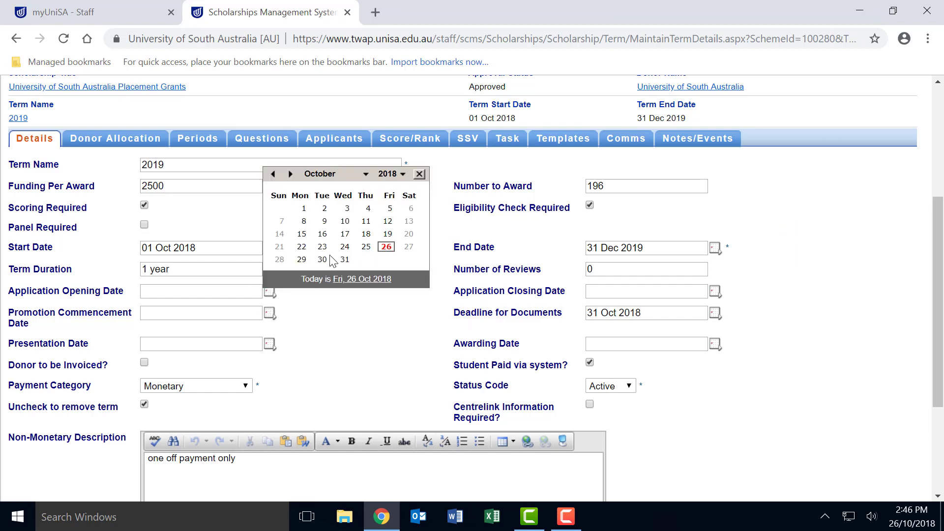
click(345, 259)
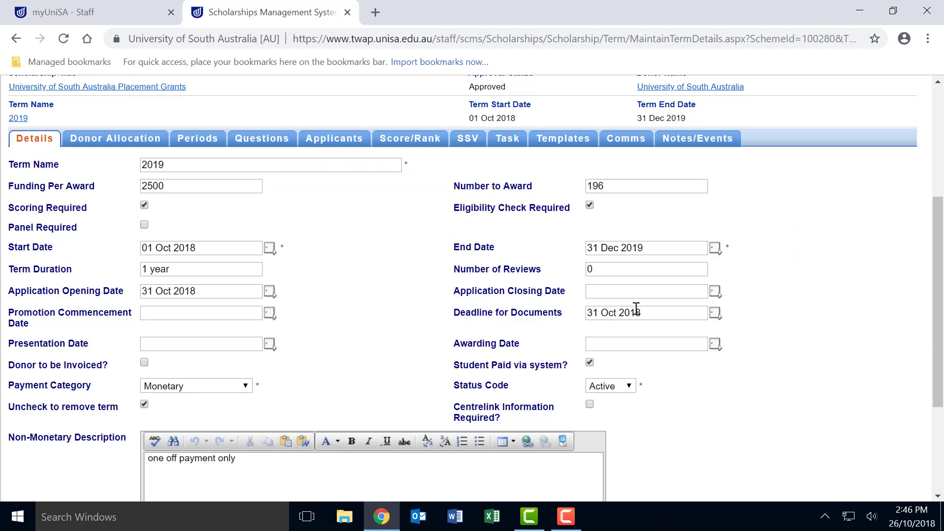
Set the Deadline for Documents and the Application Closing Date to 30 Nov 2018
click(715, 314)
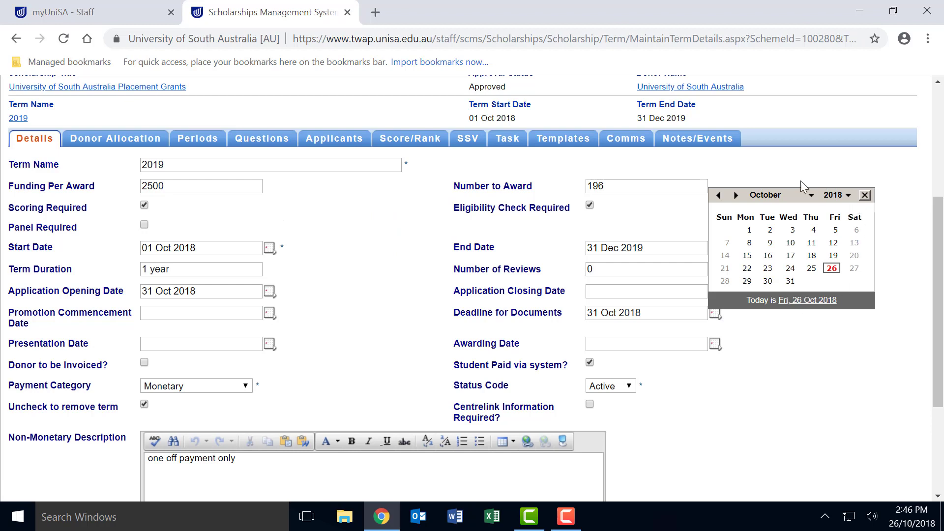
click(802, 198)
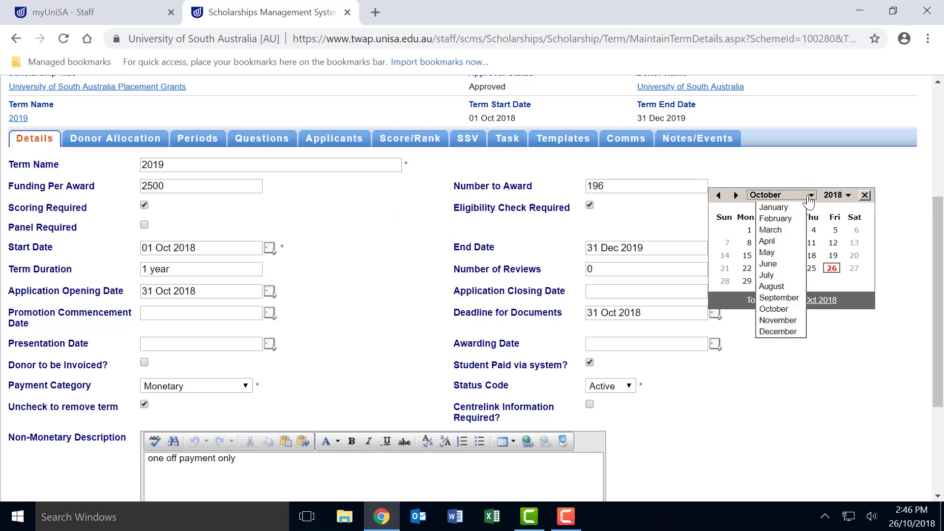
click(792, 321)
click(835, 285)
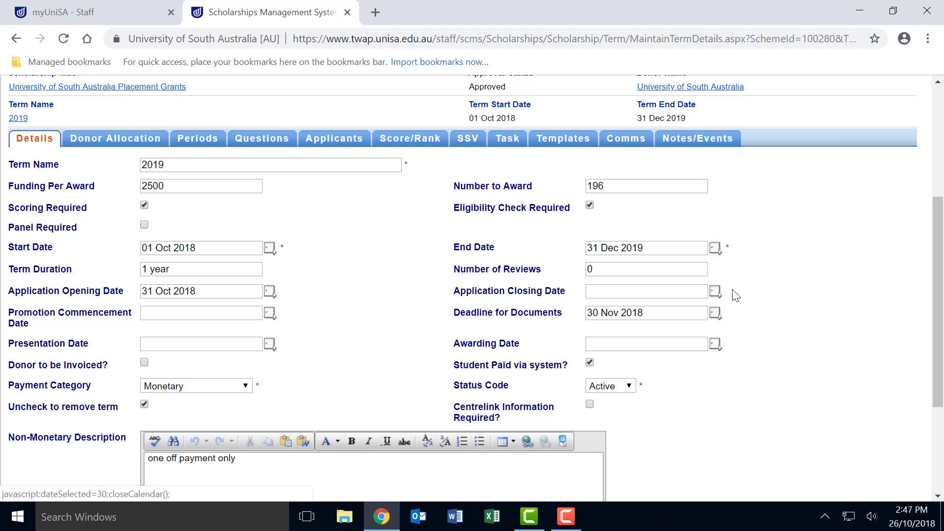
click(715, 293)
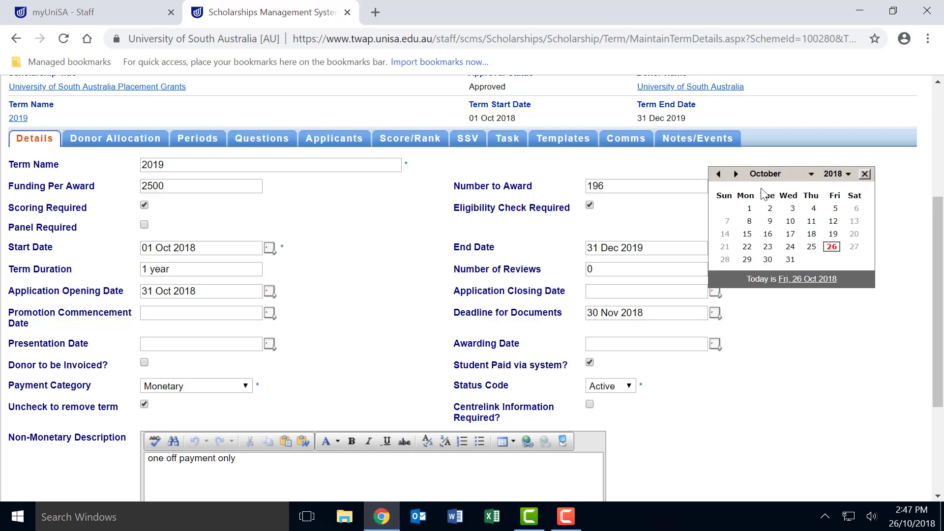
click(812, 175)
click(782, 298)
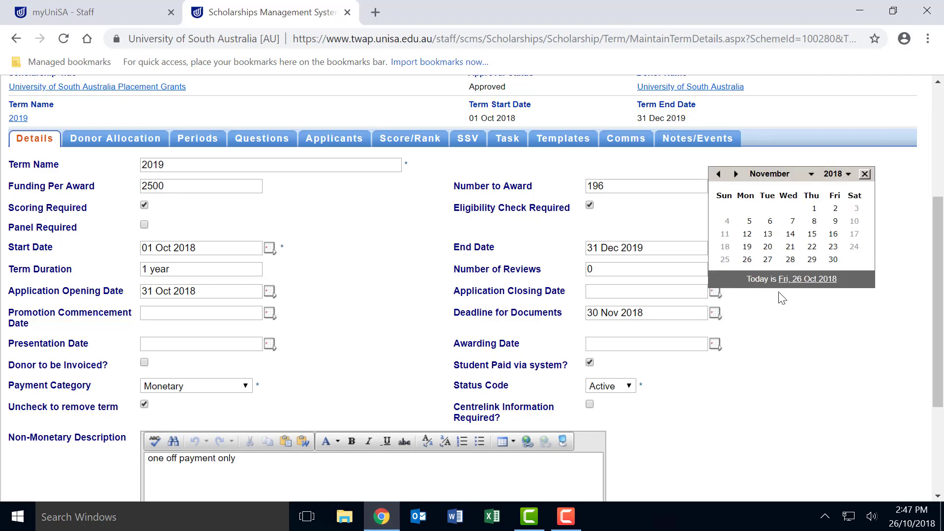
click(834, 259)
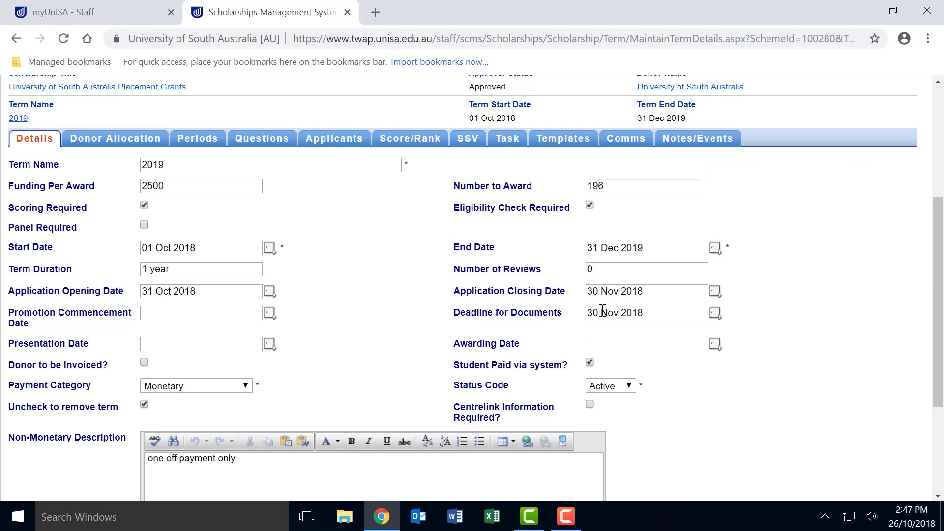
Save the edited term details and return to the term's questions
scroll(602, 311, down, 4)
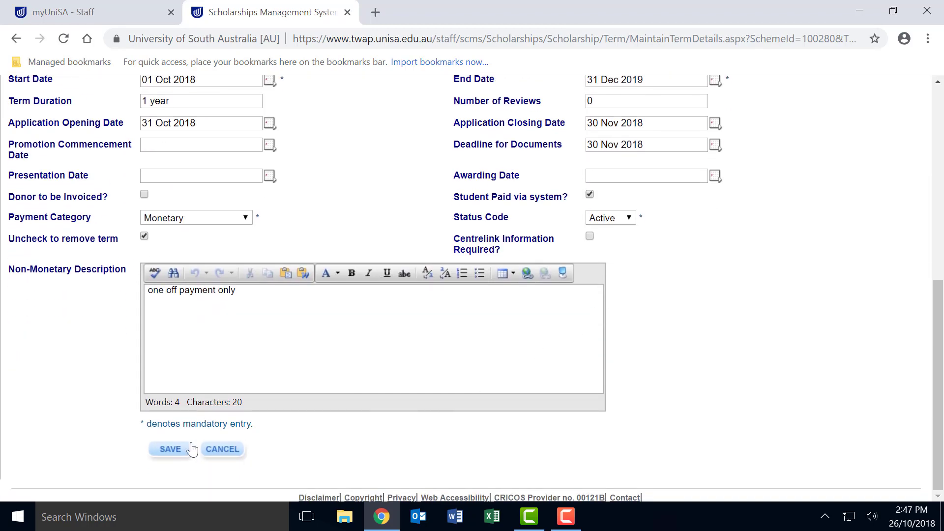
click(170, 449)
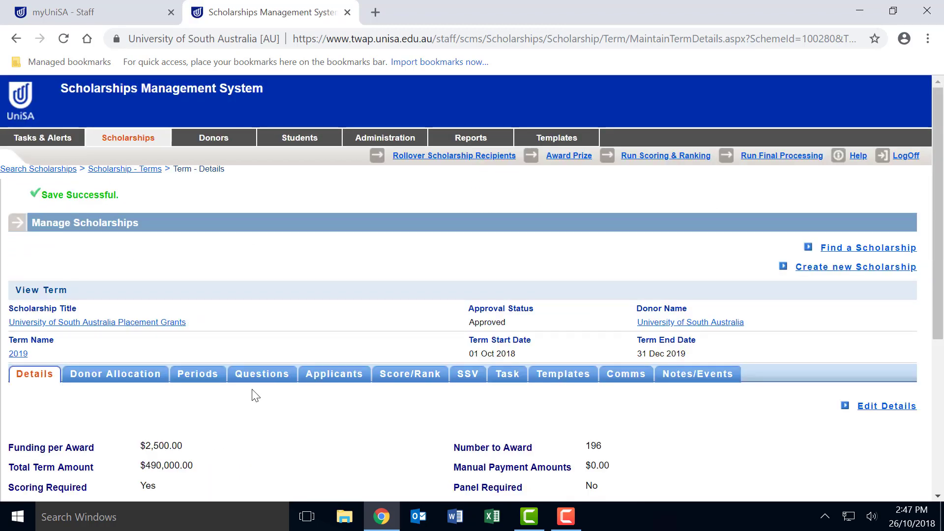
scroll(255, 396, down, 2)
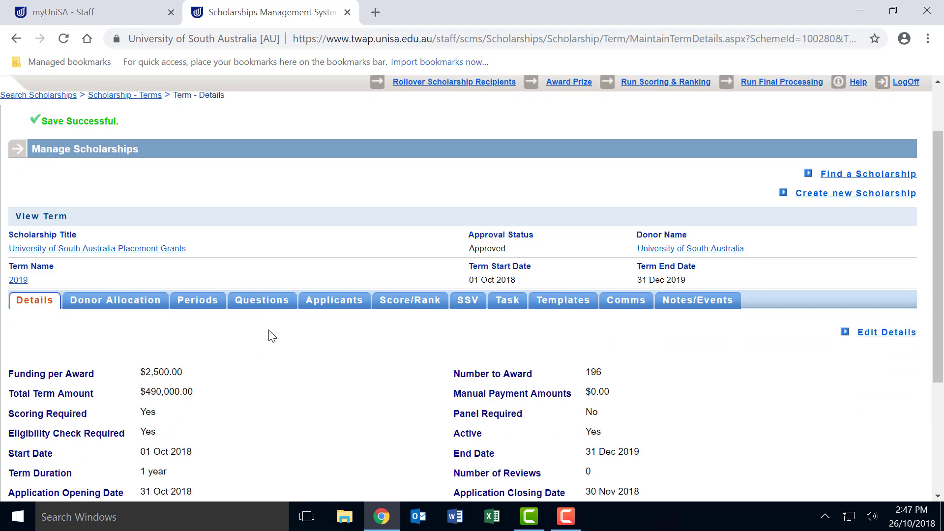
click(271, 303)
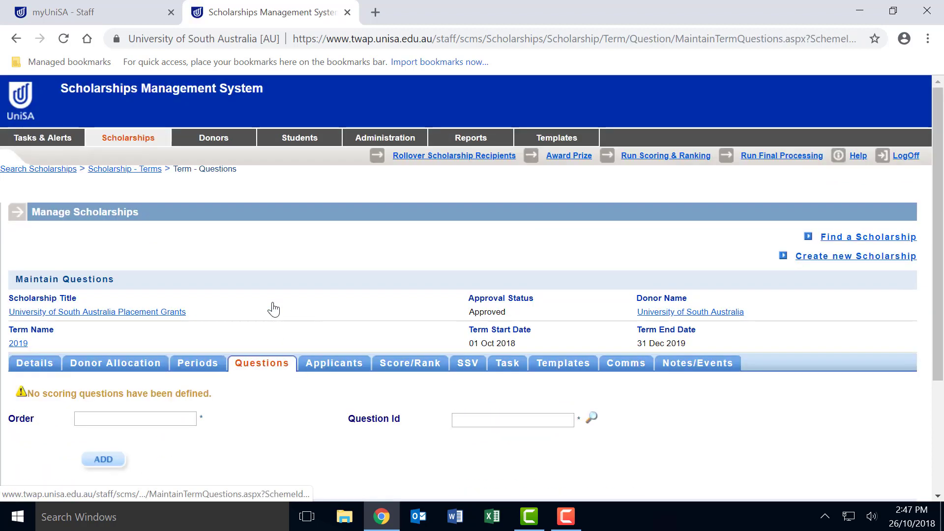
Mark question 274 as requiring documentation and save the change
scroll(271, 310, down, 3)
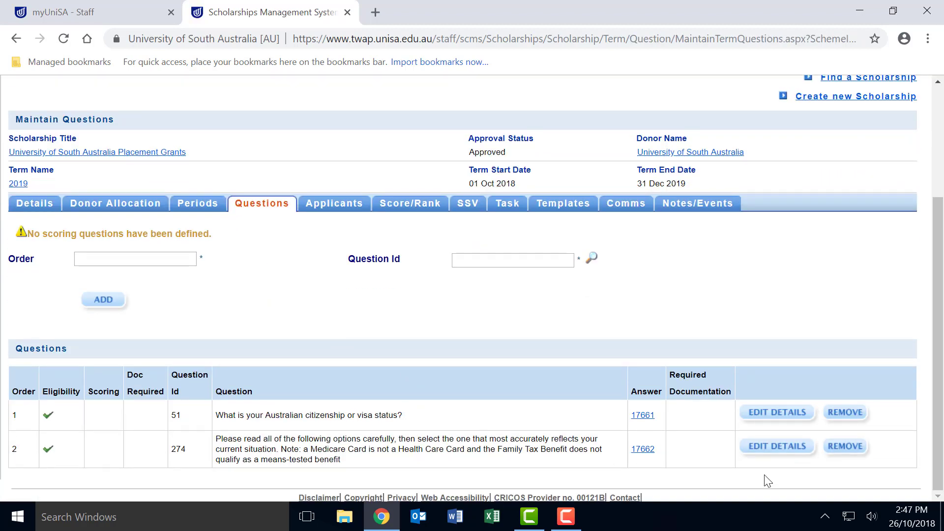
click(790, 449)
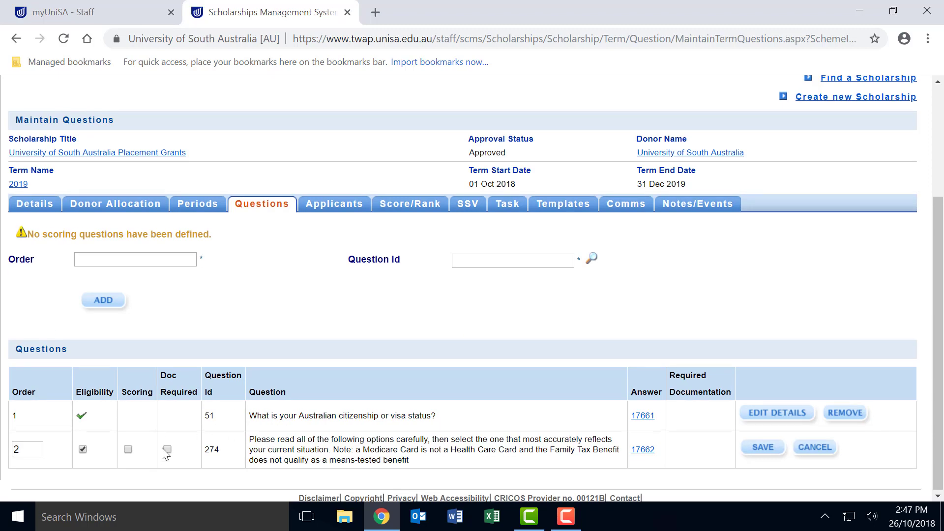
click(167, 450)
click(761, 449)
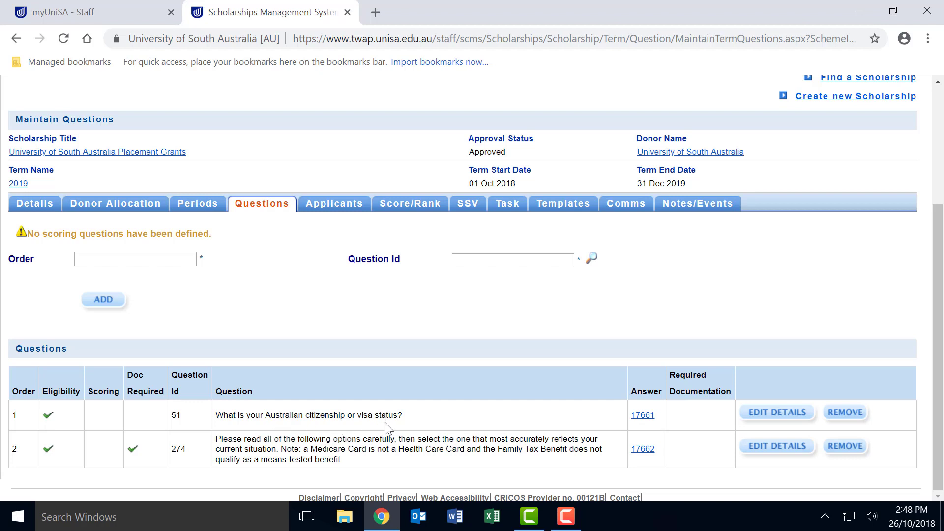
Add question 479 to the 2019 term's questions with order 3
scroll(385, 423, up, 1)
scroll(394, 424, down, 1)
click(120, 259)
text(3)
click(533, 261)
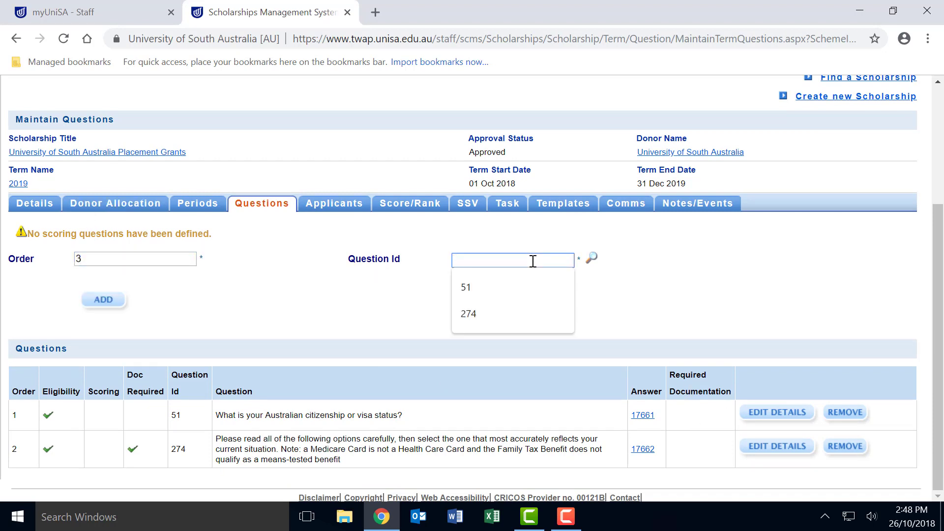
text(479)
key(Return)
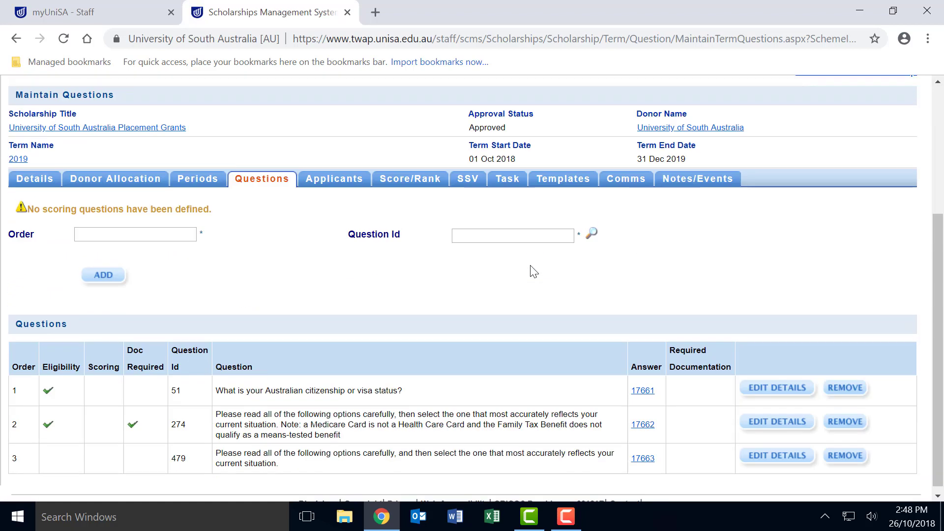
Mark question 479 as an eligibility question with documentation required and save it
click(775, 450)
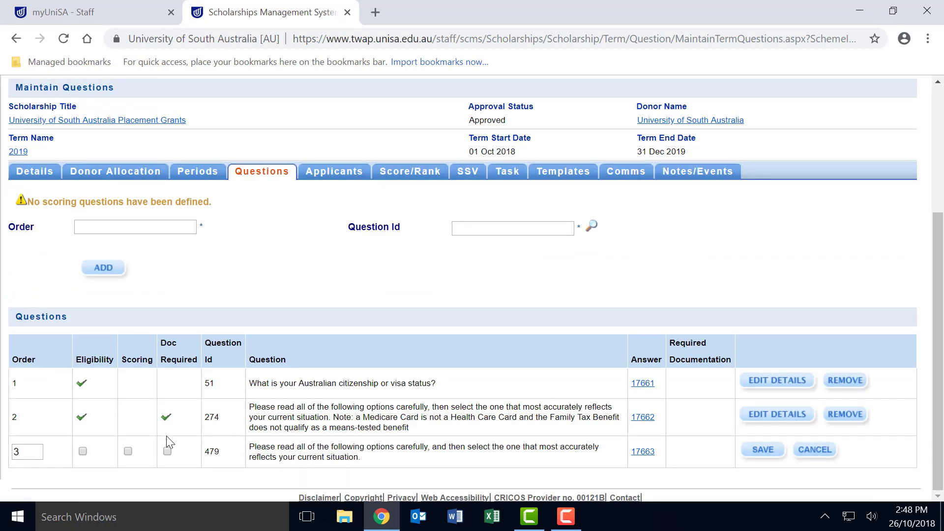
click(168, 451)
click(83, 452)
click(761, 452)
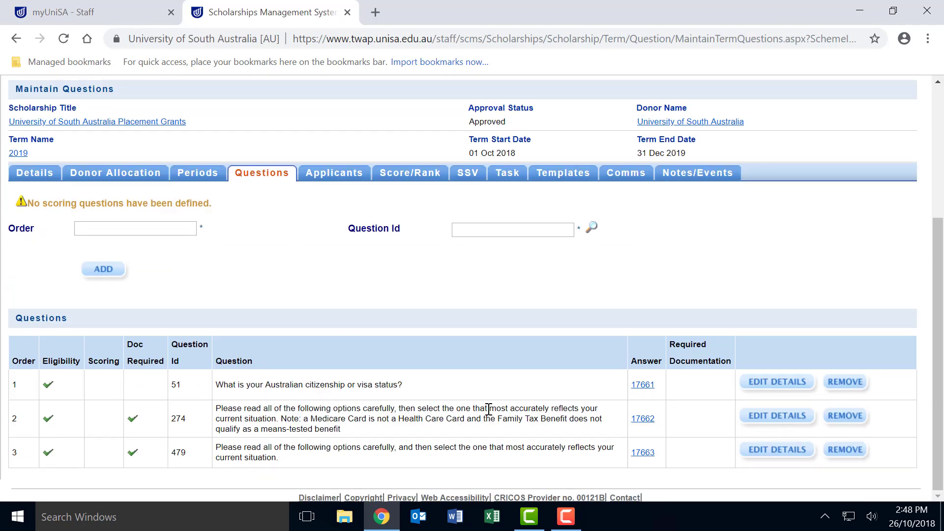
Examine the question list and required documentation of the 2018 UniSA Placement Grants term in a separate browser tab
scroll(345, 354, up, 4)
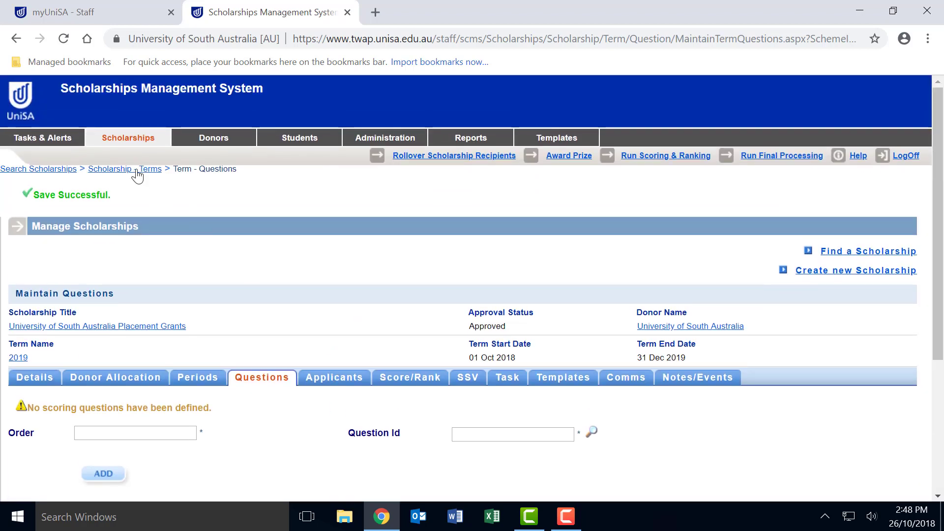
right_click(124, 171)
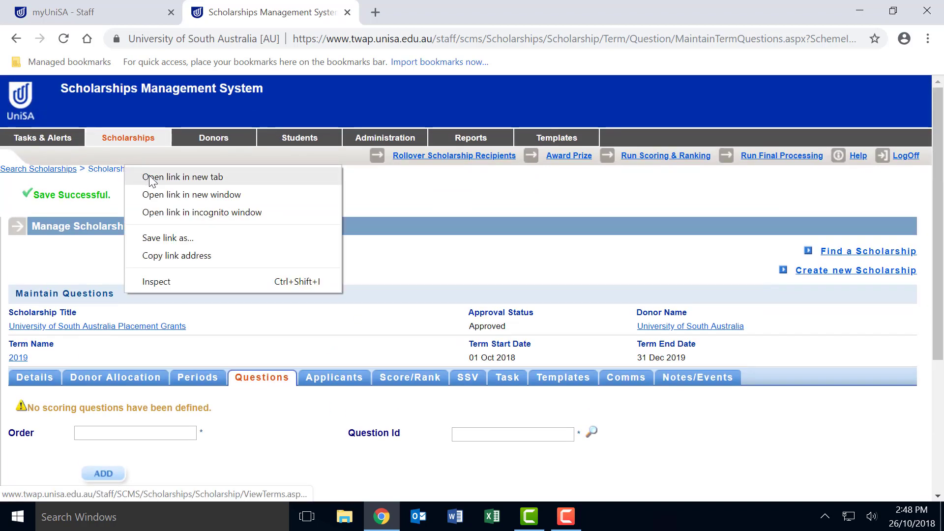
click(181, 178)
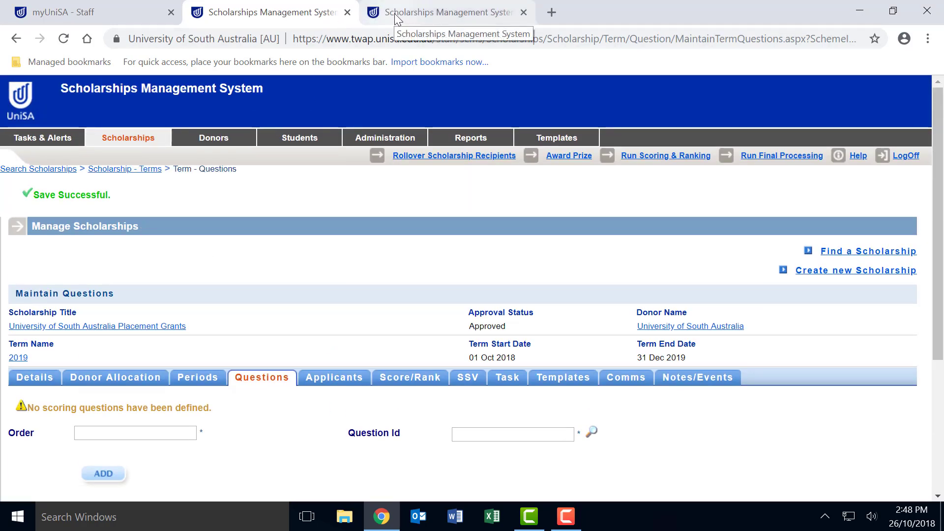
click(396, 14)
click(78, 421)
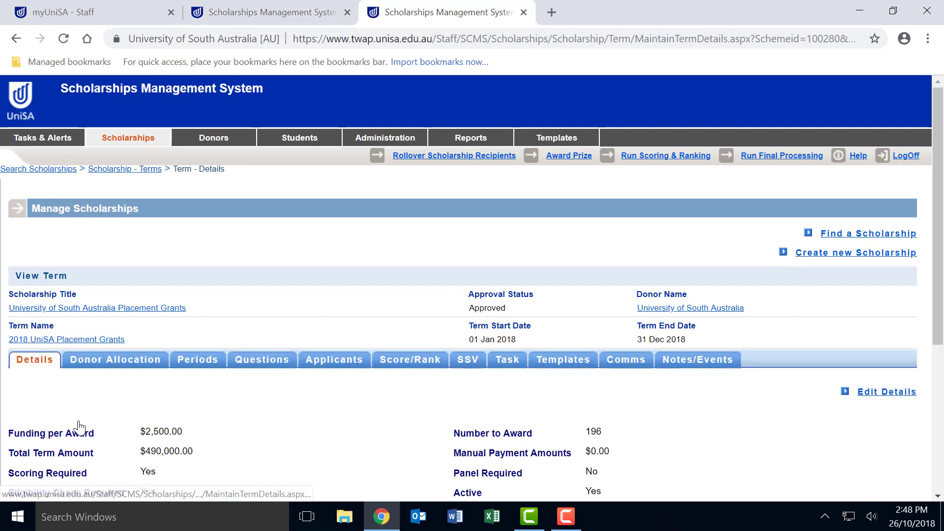
click(269, 364)
scroll(260, 368, down, 3)
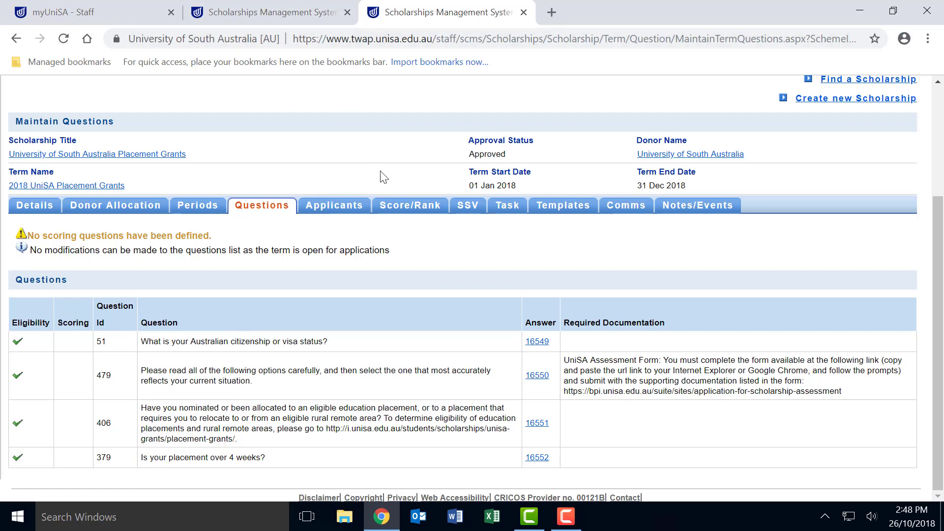
scroll(384, 177, up, 3)
scroll(384, 177, down, 3)
scroll(384, 177, up, 3)
Find question 479 among the administration questions and open its list of answers
click(385, 138)
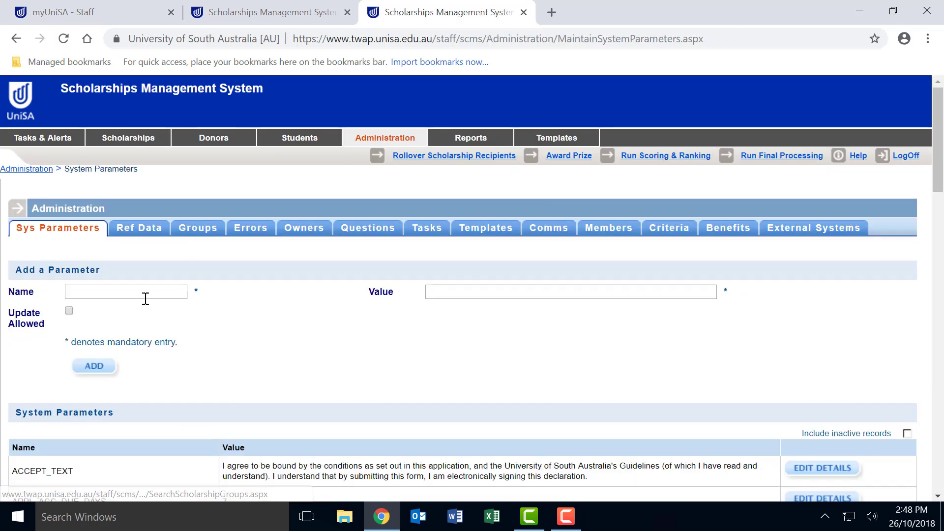
click(359, 230)
click(130, 326)
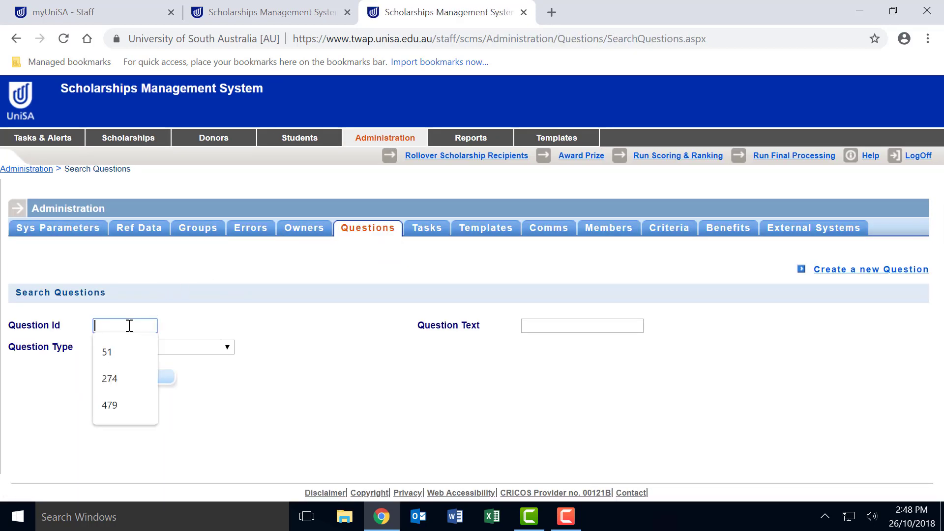
text(479)
key(Return)
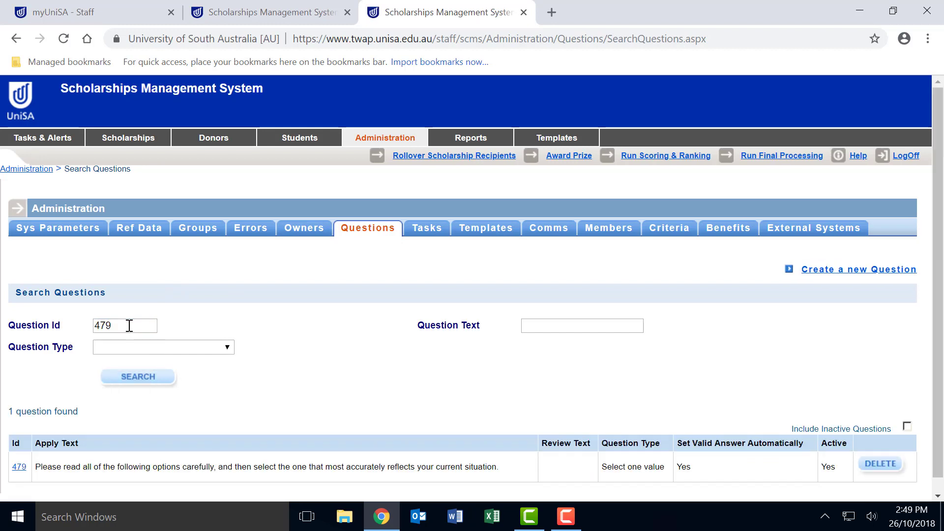
click(19, 467)
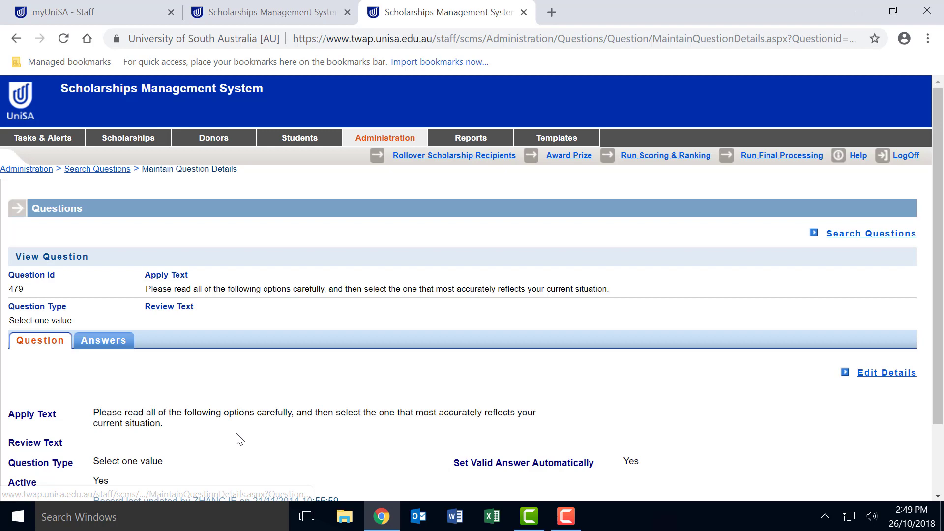
click(100, 342)
scroll(327, 350, down, 7)
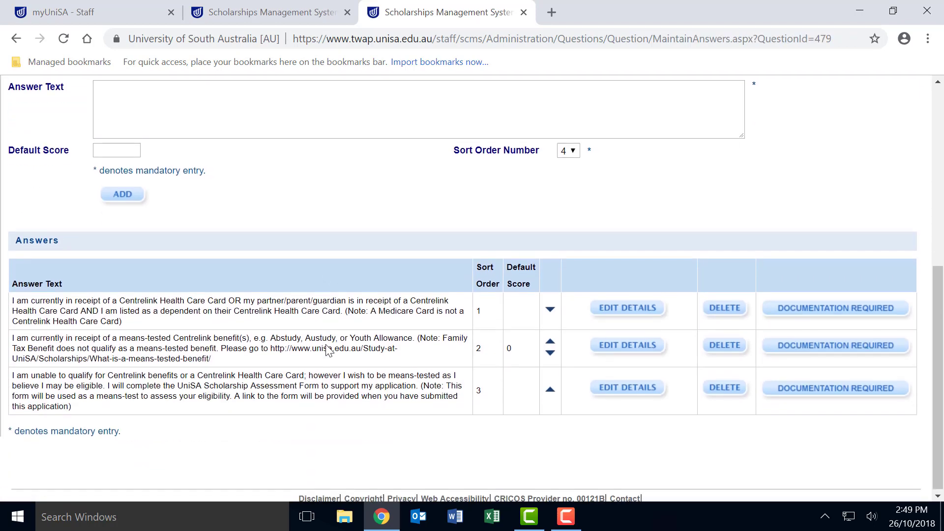
Open the required documentation of question 479's first answer and search the available documents for "healthcare card"
click(811, 309)
scroll(811, 309, down, 2)
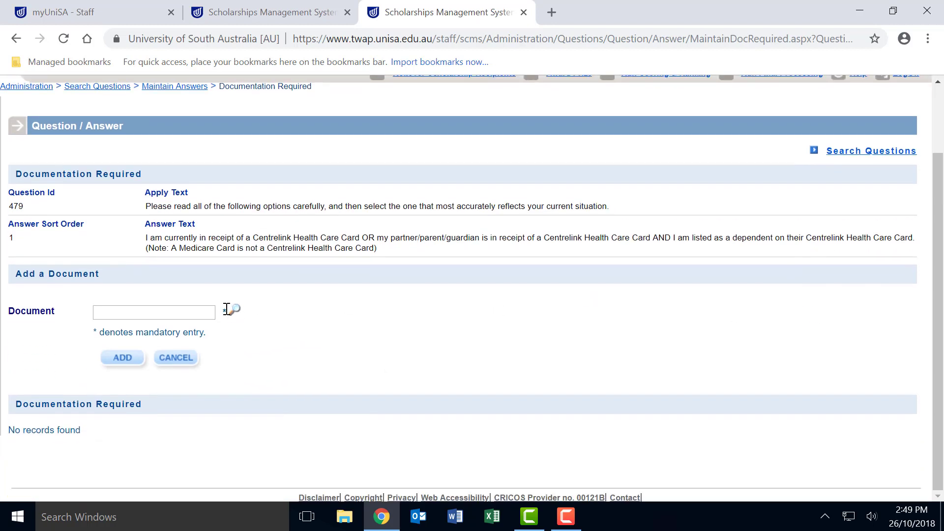
click(238, 312)
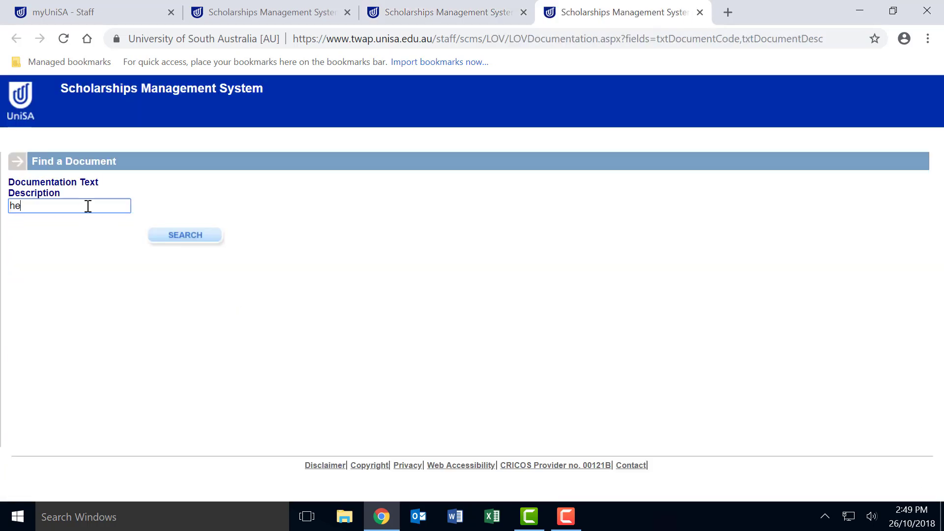
click(88, 206)
text(health card)
key(Return)
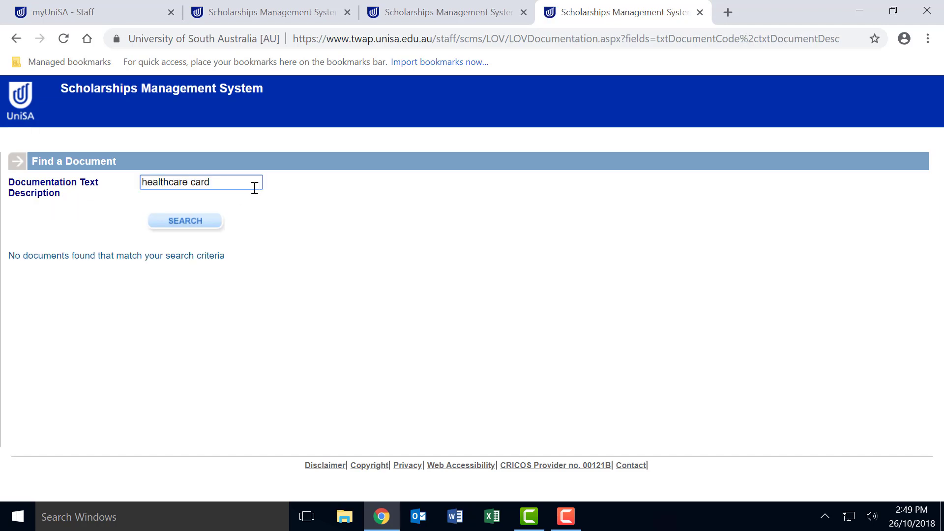
Search the documents for "assessment" and add the UniSA Assessment Form (UAF) as required documentation for the first answer
drag(254, 184, 2, 170)
text(assessment form)
click(226, 183)
drag(224, 183, 203, 178)
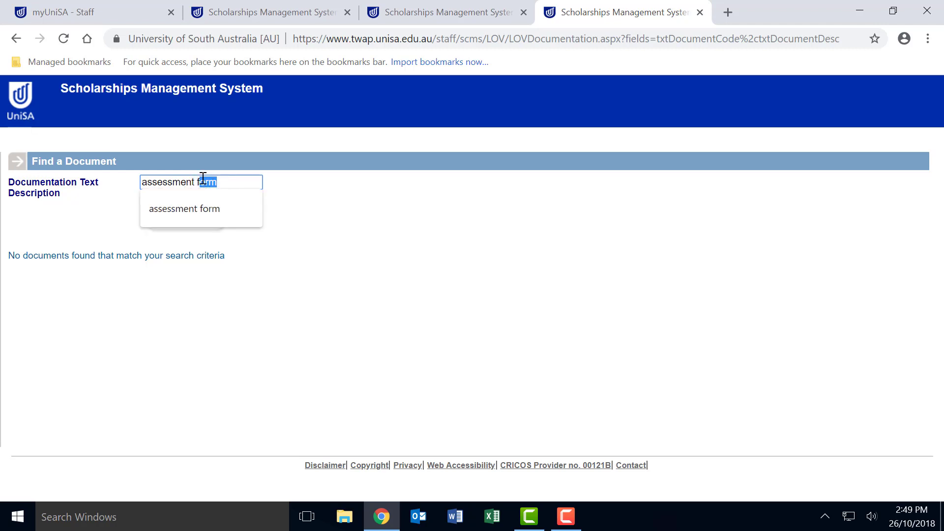
key(BackSpace)
key(Return)
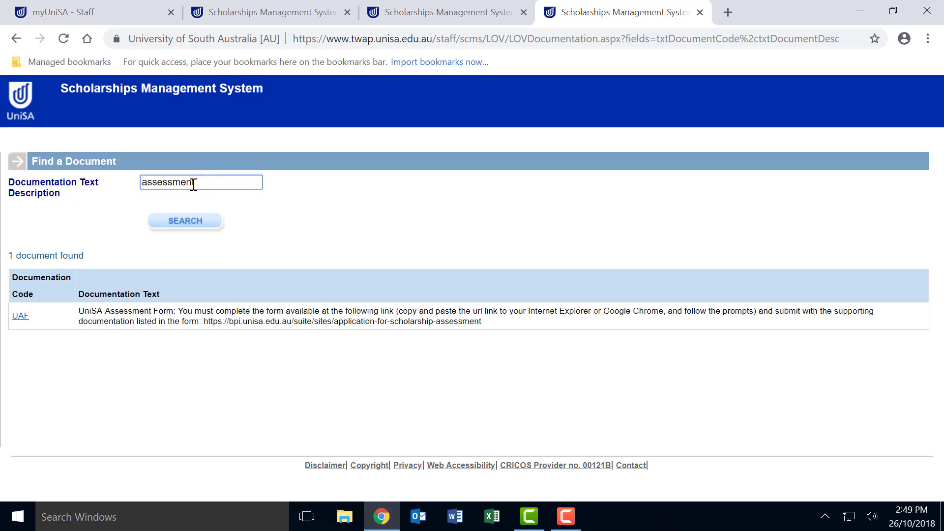
click(15, 316)
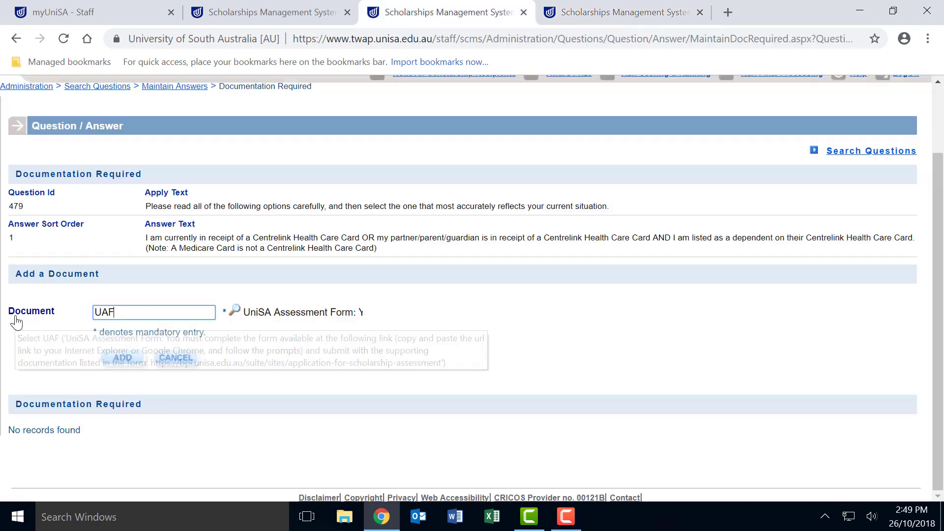
click(126, 358)
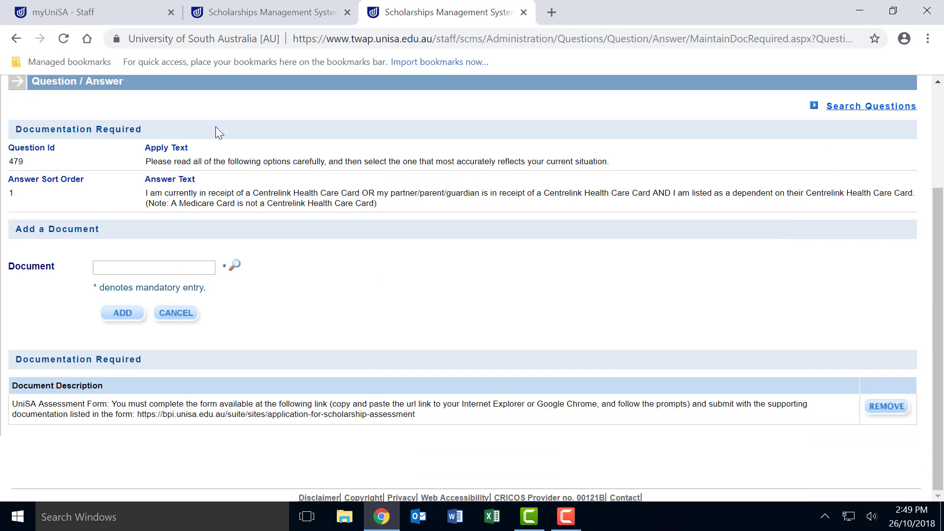
Check the required documentation for question 479 in the 2019 term's question list against the answer's documentation page
click(262, 13)
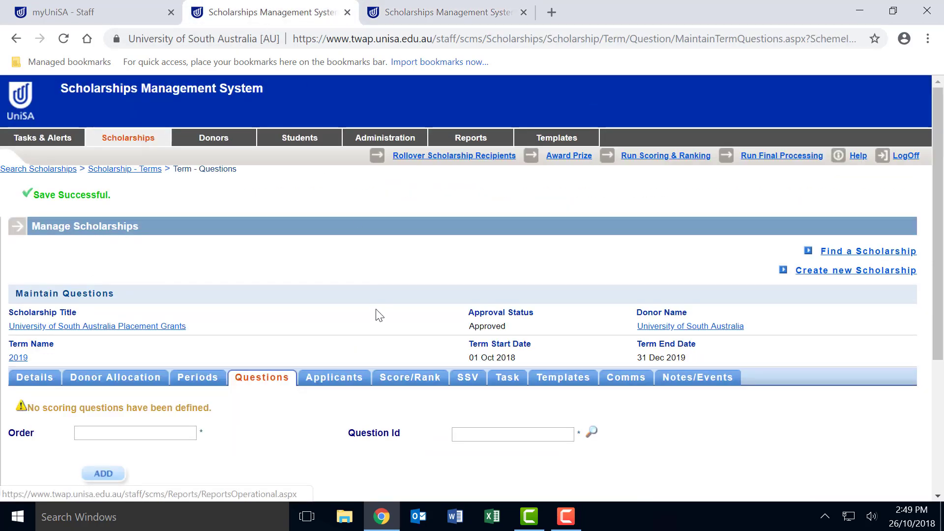
click(342, 374)
scroll(337, 377, down, 3)
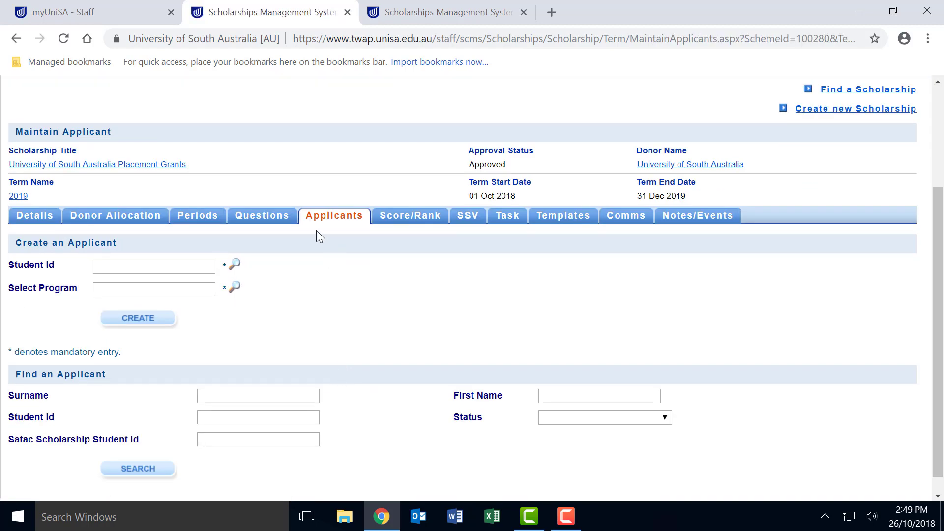
click(271, 218)
scroll(354, 344, down, 4)
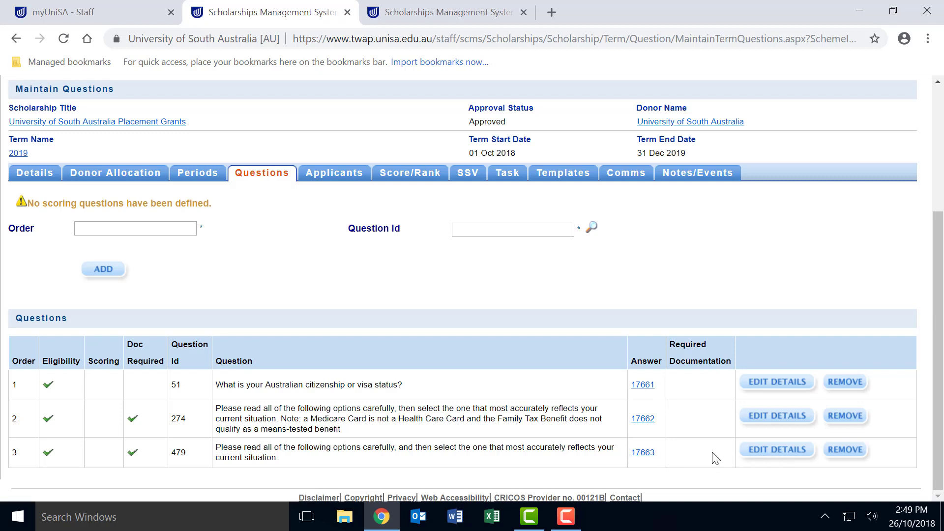
click(633, 453)
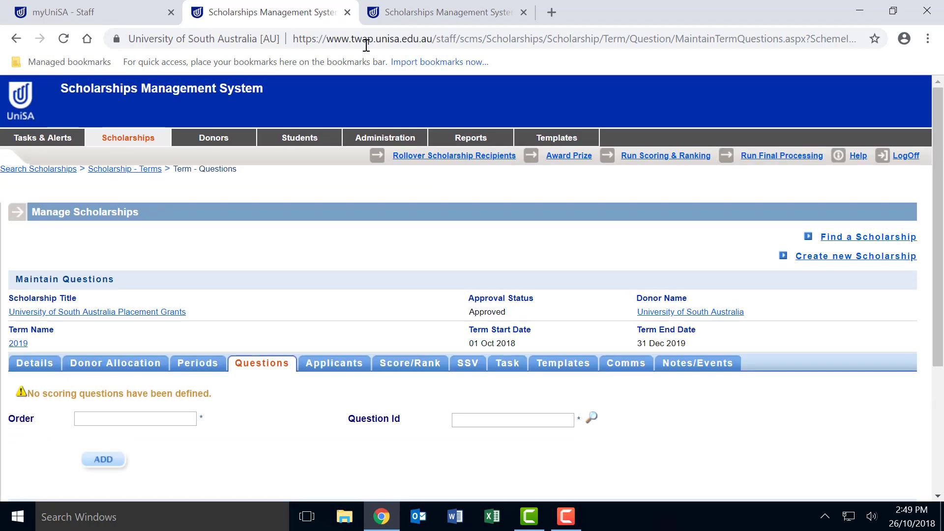
click(422, 15)
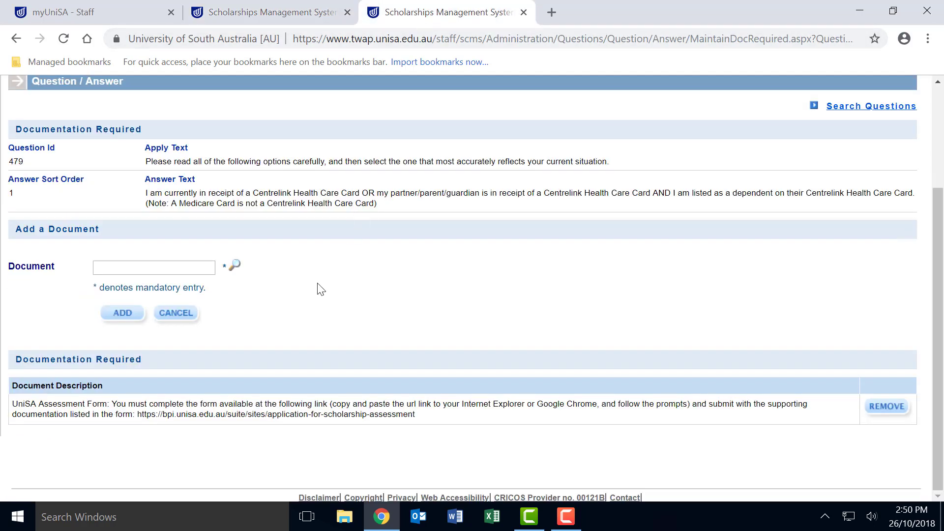
scroll(609, 359, up, 3)
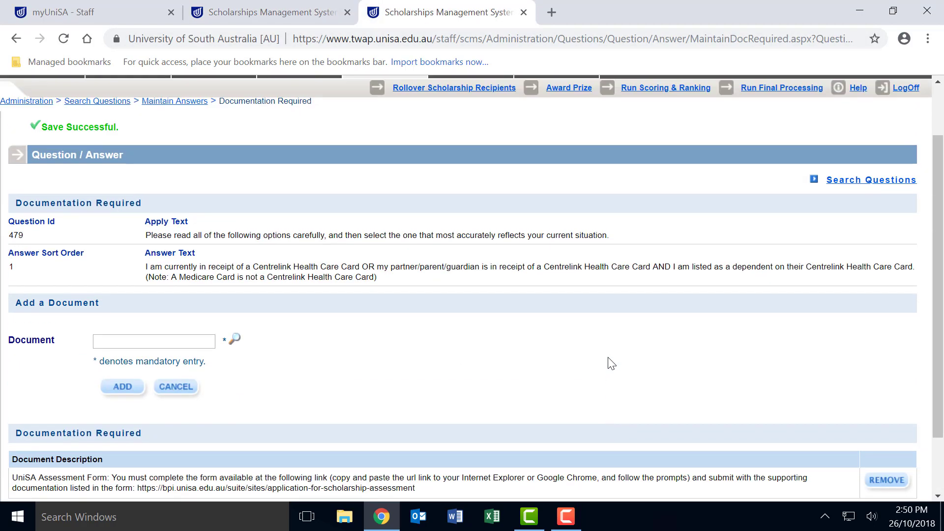
click(264, 8)
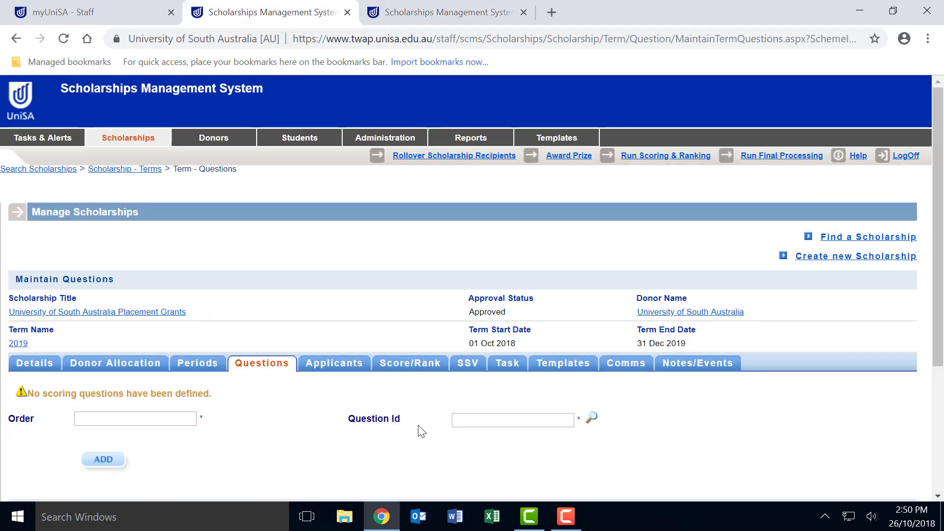
scroll(310, 410, down, 3)
scroll(310, 409, down, 1)
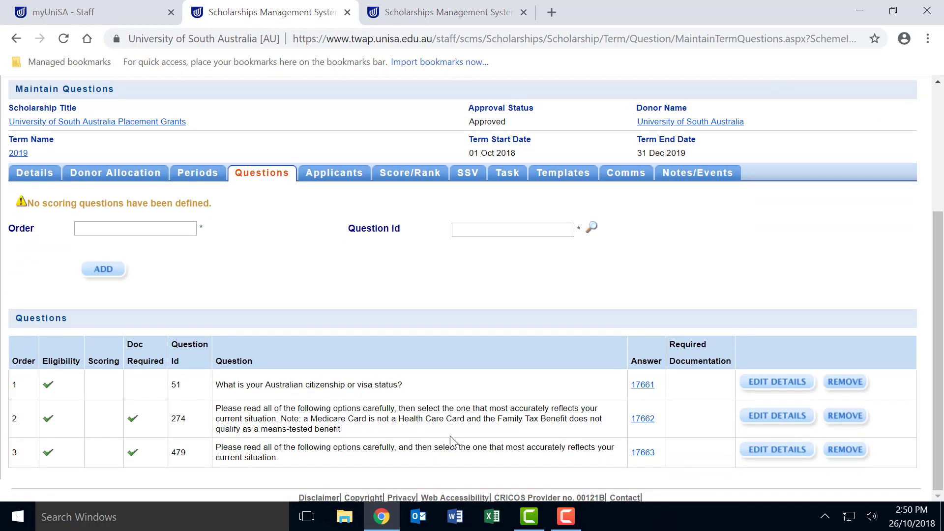
Open question 479's answers in the 2019 term and try to save the Centrelink Health Care Card answer as valid without a score
click(651, 457)
scroll(648, 452, down, 1)
click(767, 369)
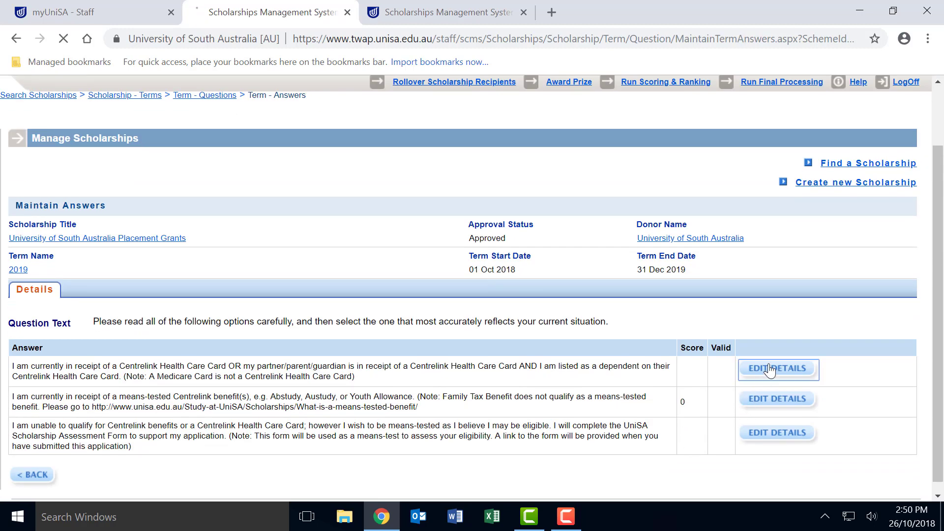
click(718, 372)
click(762, 373)
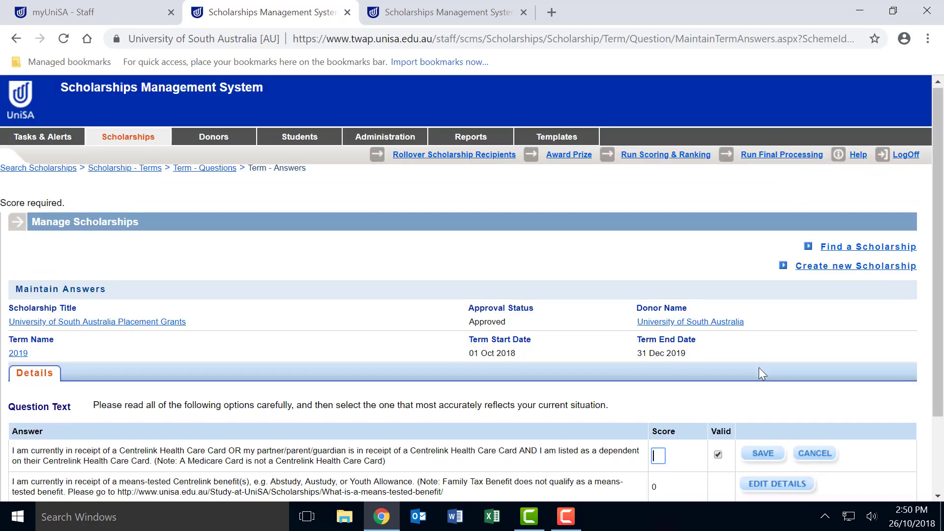
click(757, 387)
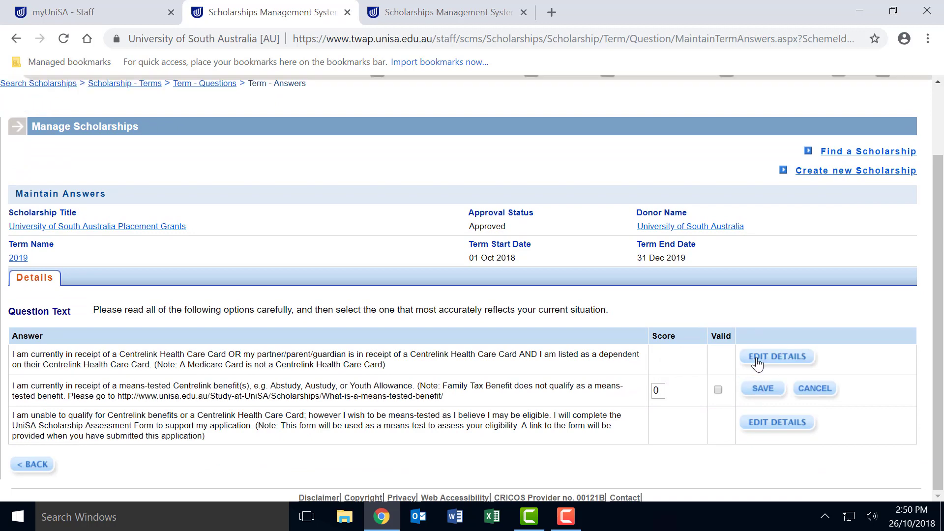
Mark the Centrelink Health Care Card answer as valid with a score of 0 and save it
click(756, 358)
click(719, 360)
click(762, 359)
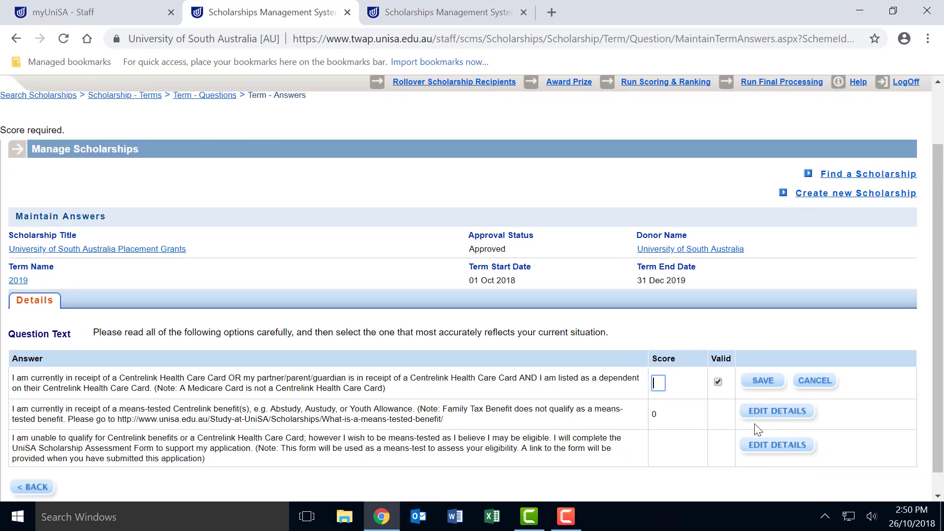
text(0)
click(763, 382)
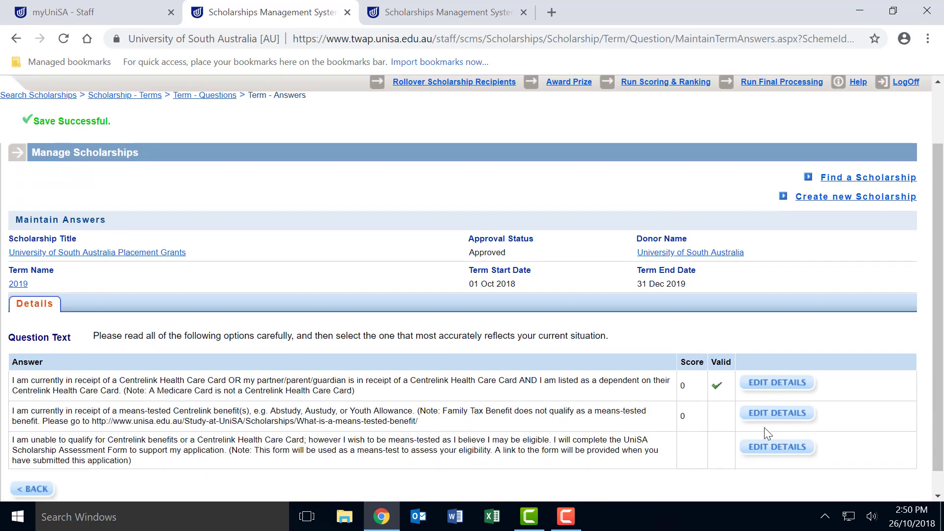
Mark the answer about completing the UniSA Scholarship Assessment Form as valid with a score of 0 and save it
click(762, 448)
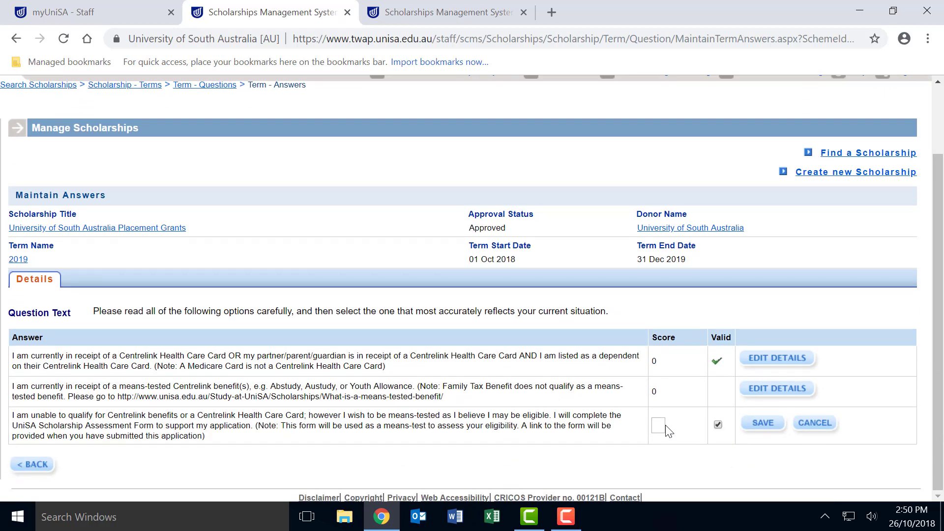
click(659, 426)
text(0)
click(764, 424)
Return to the 2019 term's question list and review the required documentation shown for question 479
click(33, 455)
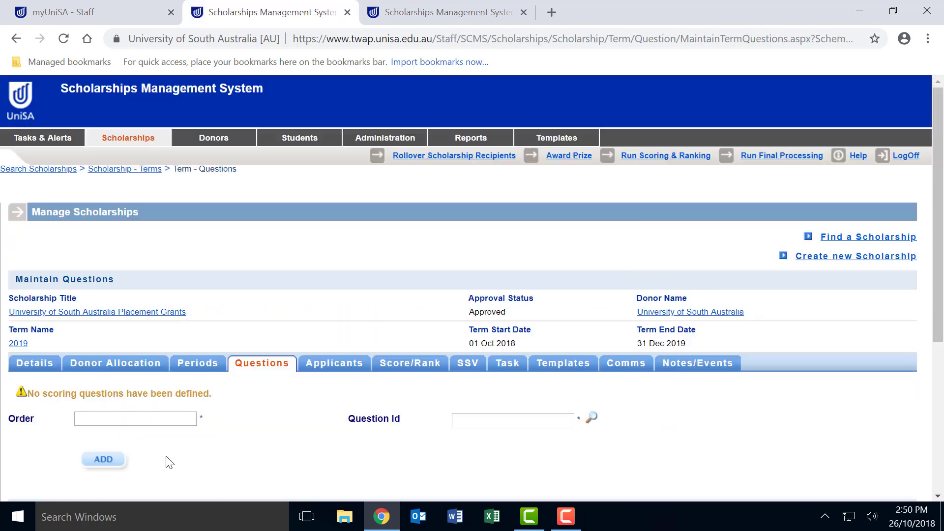
scroll(293, 453, down, 2)
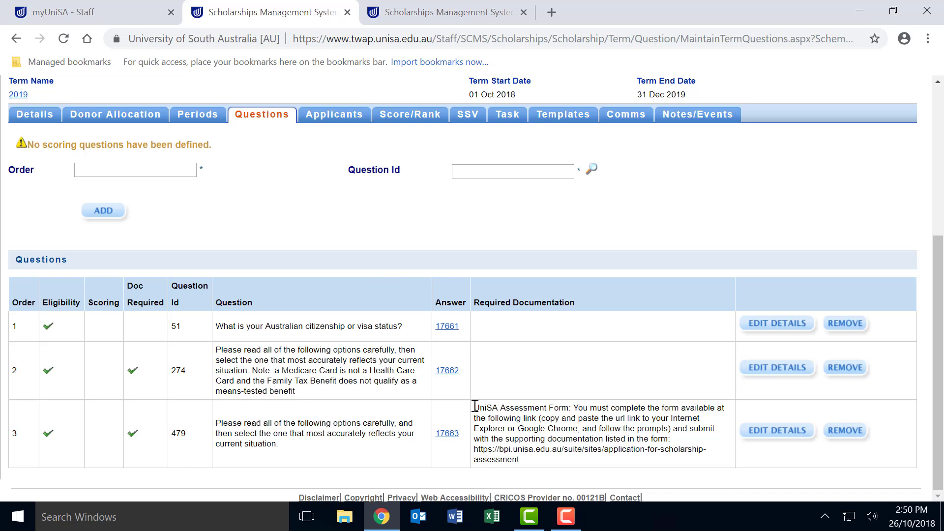
drag(475, 406, 508, 446)
click(509, 445)
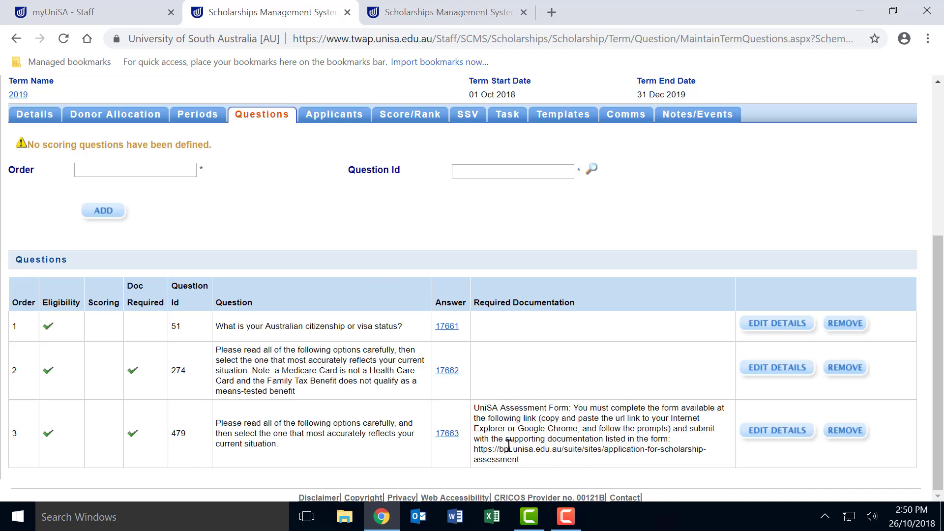